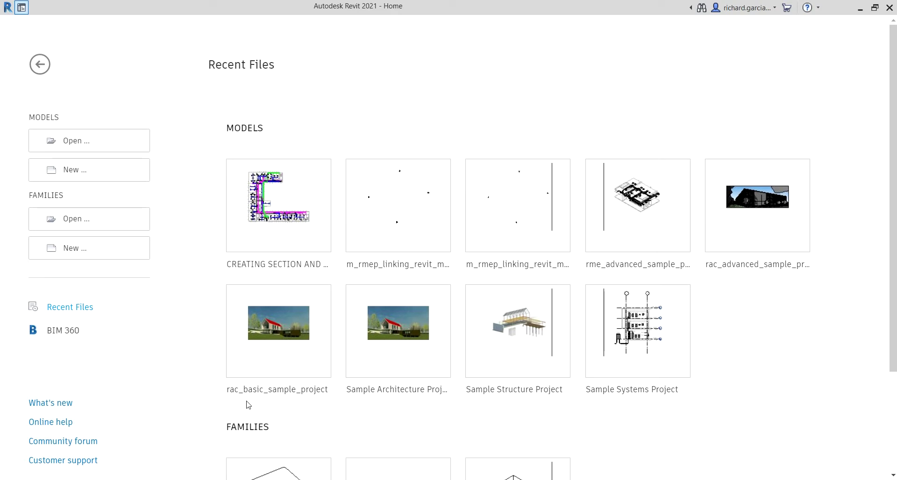
Step: Create a new project from the Mechanical Template and display its Project Browser
click(87, 171)
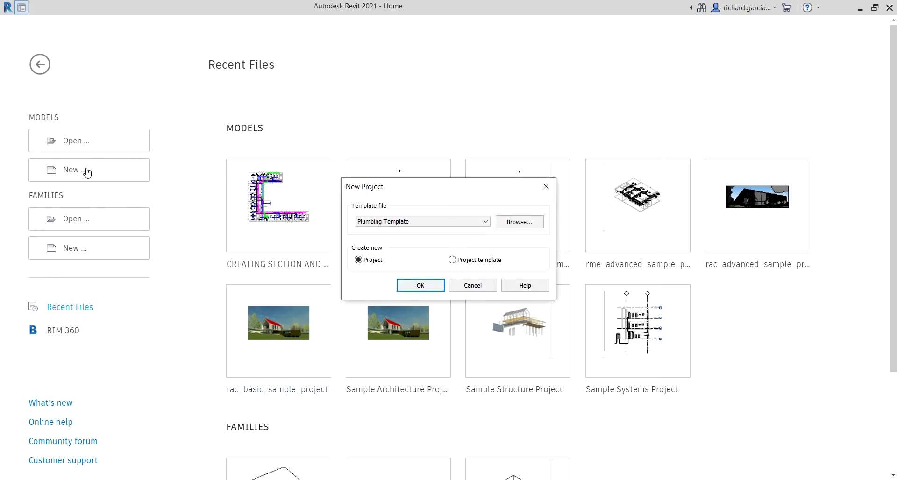
click(418, 224)
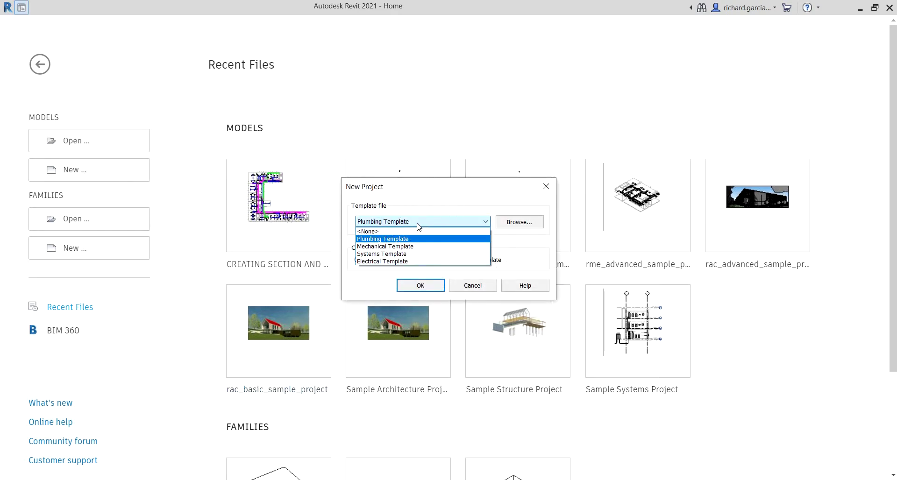
click(387, 247)
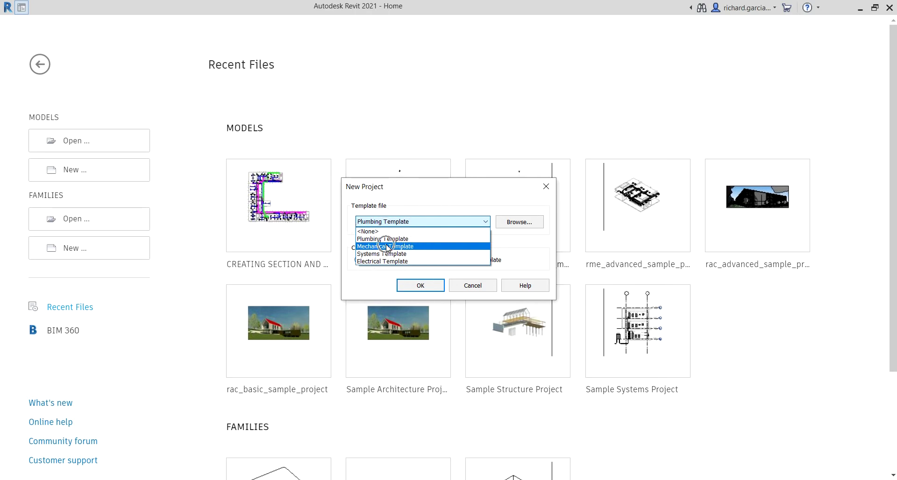
click(387, 246)
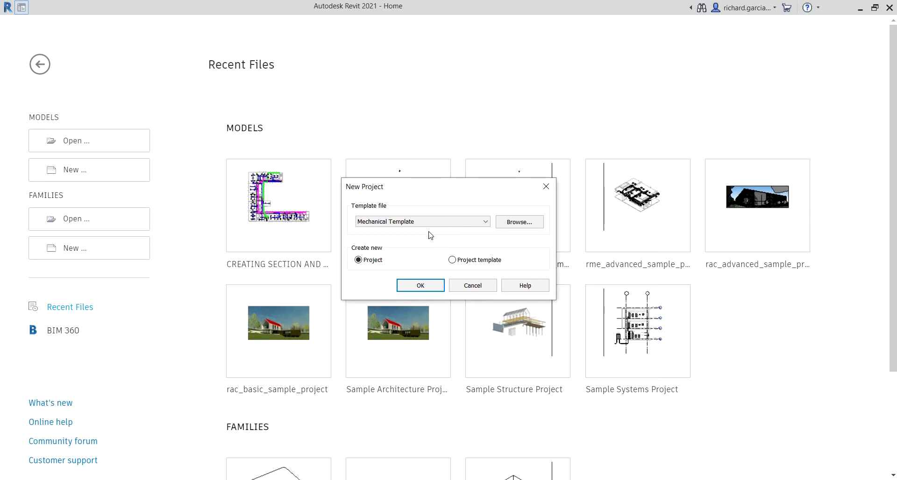
click(388, 227)
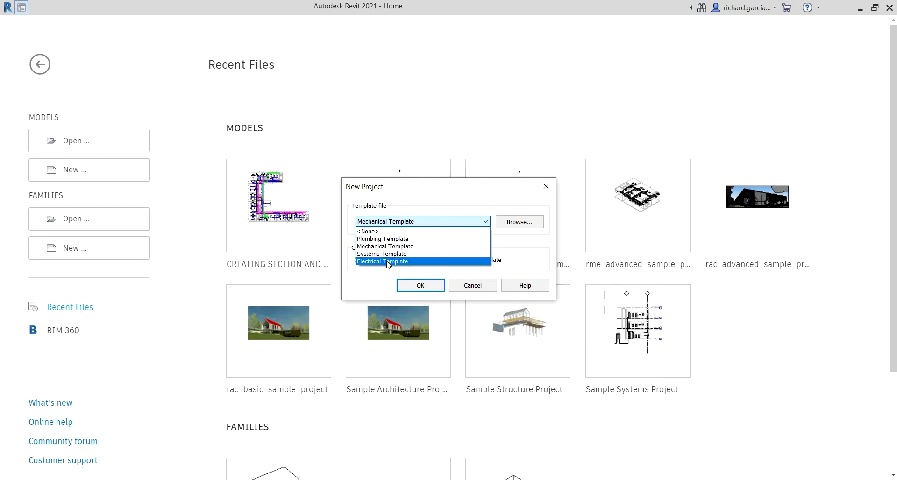
click(400, 216)
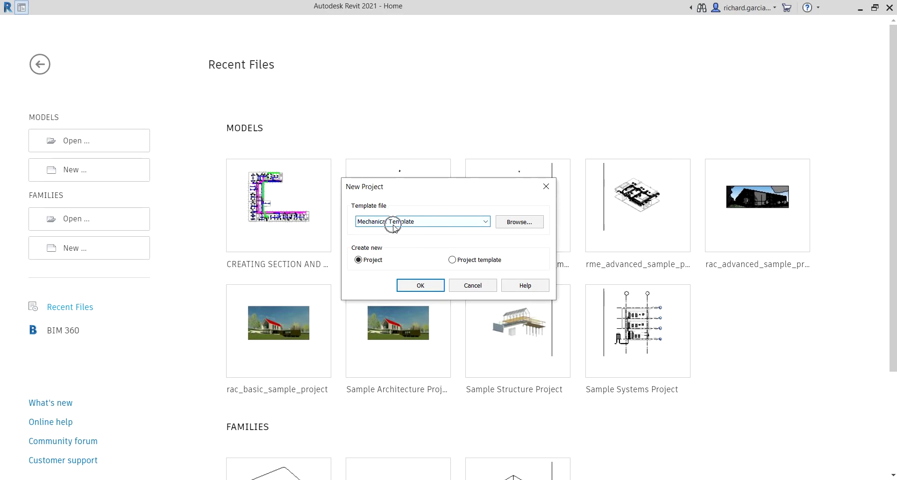
click(422, 286)
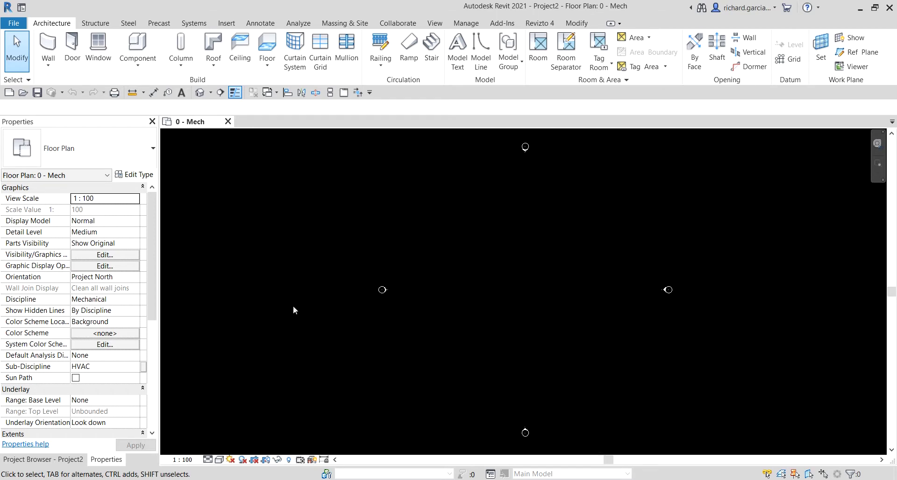
click(44, 459)
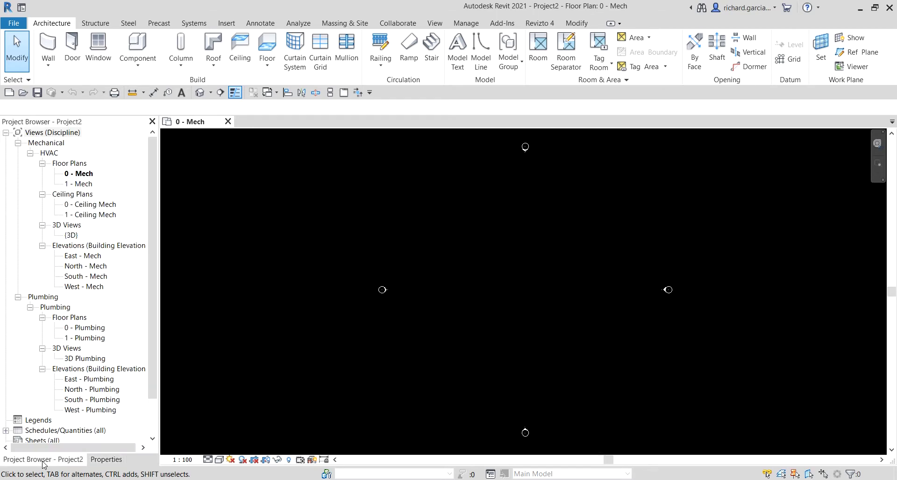
click(65, 124)
Step: Review the Project Information parameters, including identity data, energy analysis and project details, and close them without changes
click(469, 26)
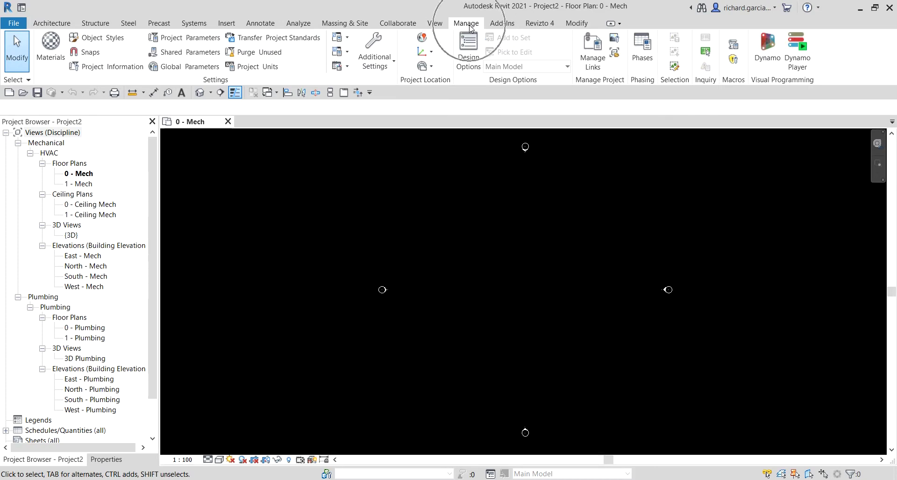
click(103, 69)
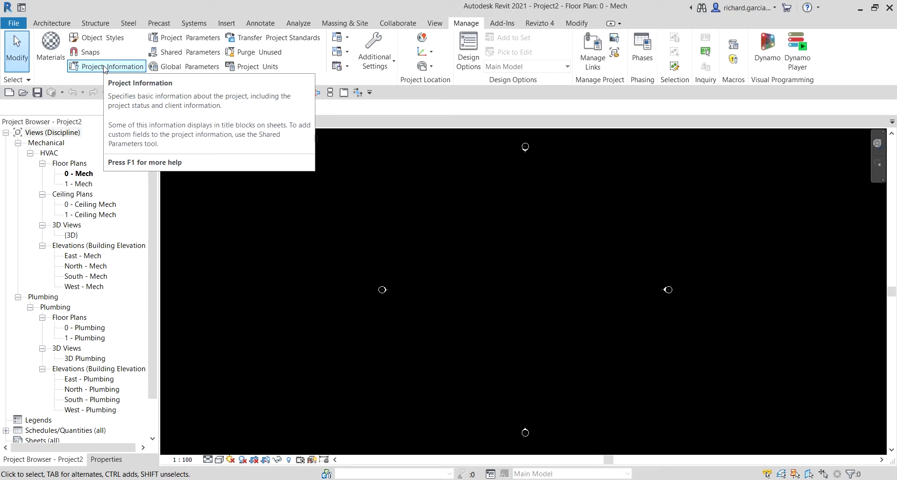
click(105, 68)
click(103, 68)
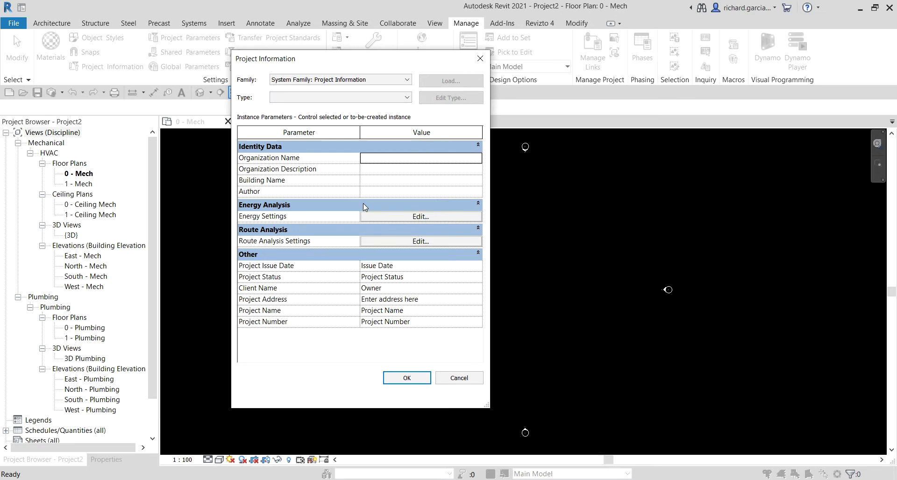
click(292, 60)
click(276, 60)
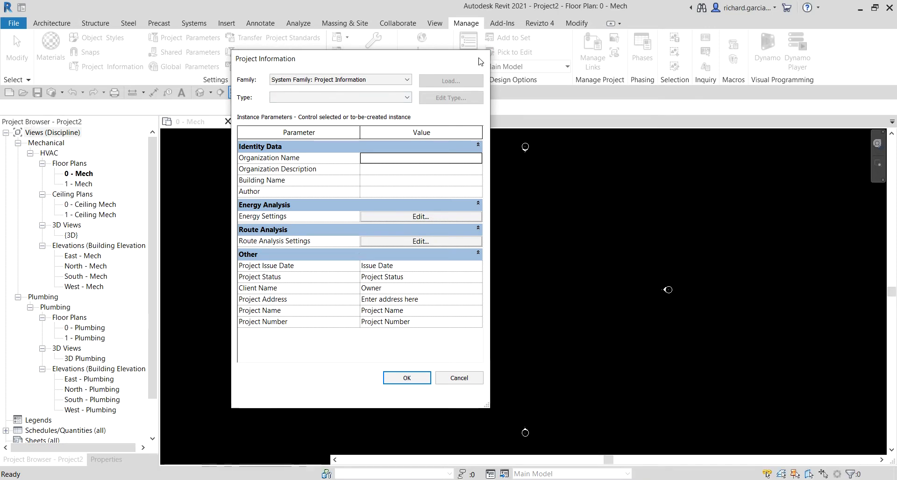
click(481, 58)
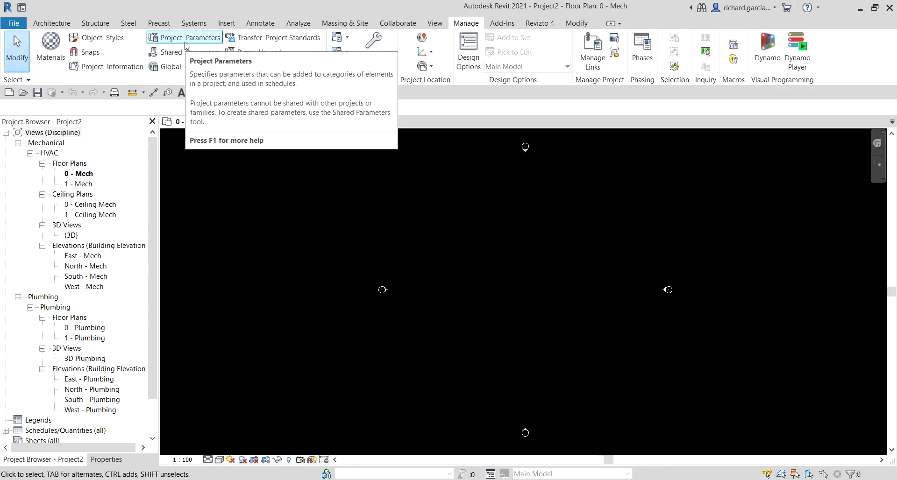
click(51, 23)
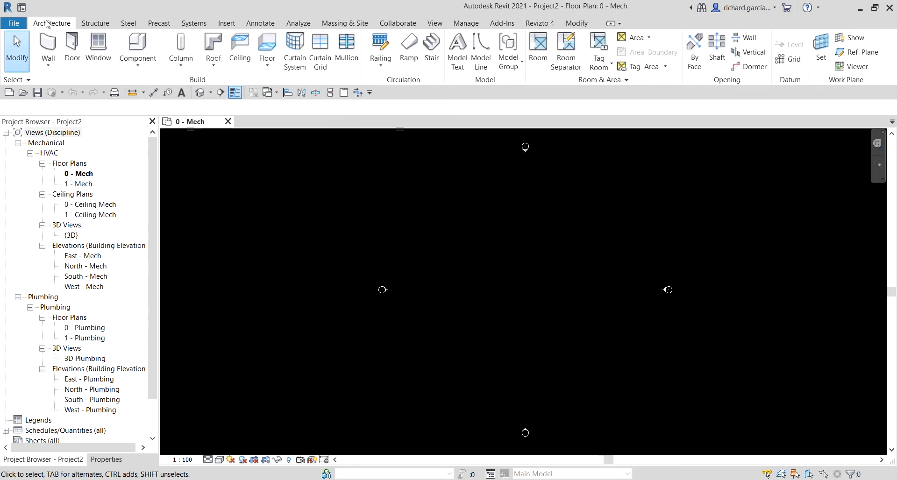
click(52, 44)
click(192, 27)
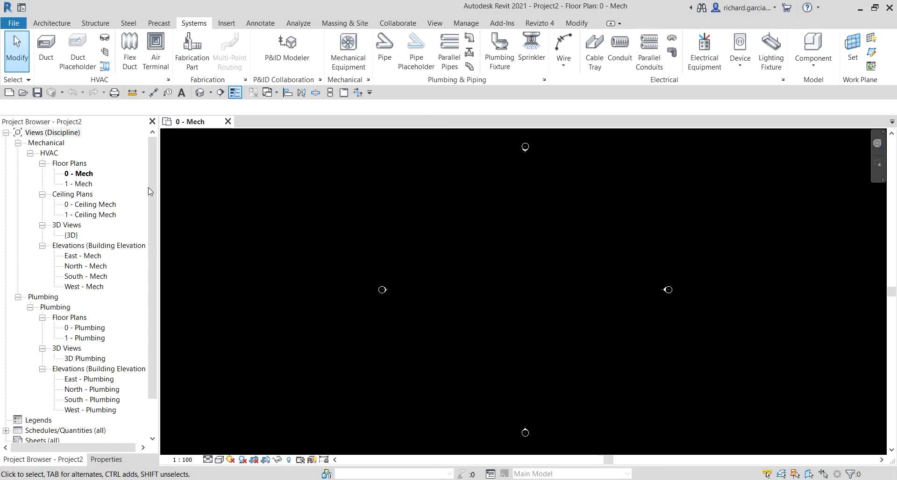
click(37, 126)
click(42, 134)
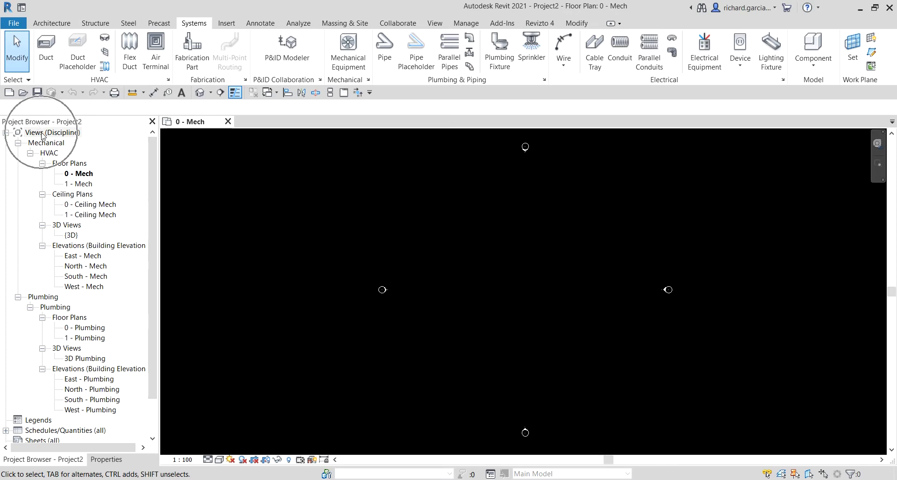
click(41, 132)
right_click(40, 133)
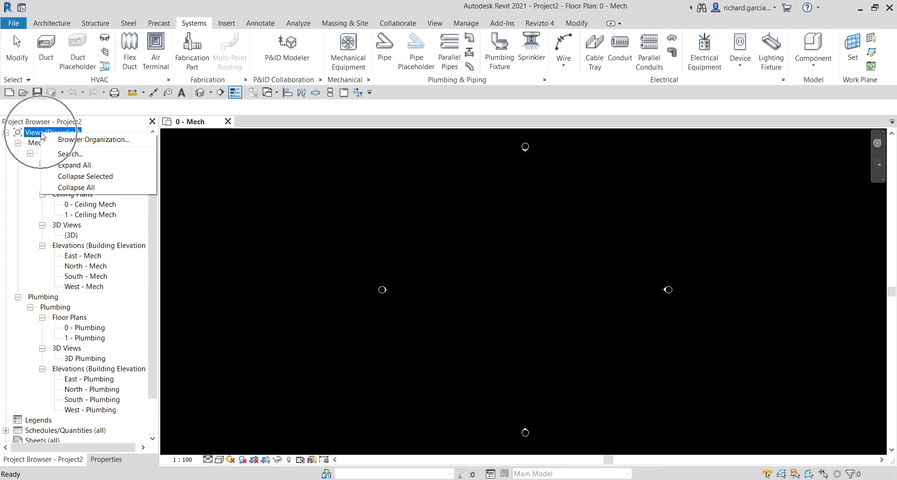
click(92, 143)
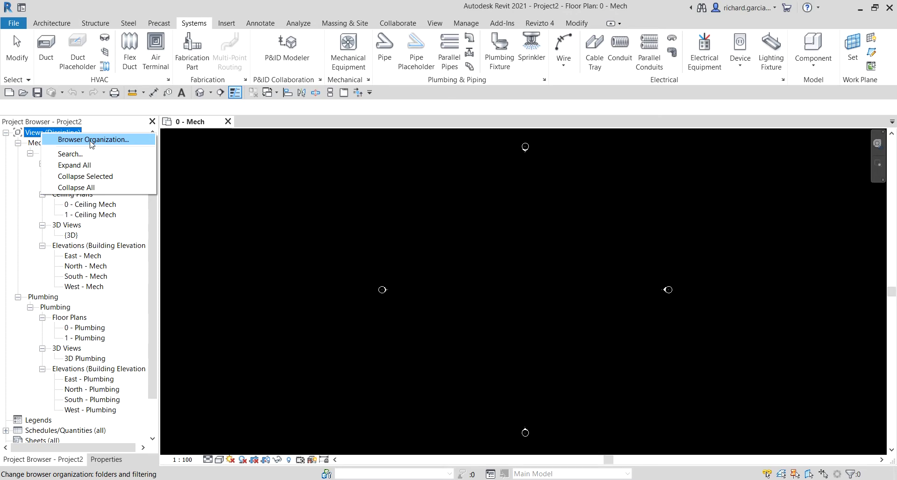
click(294, 208)
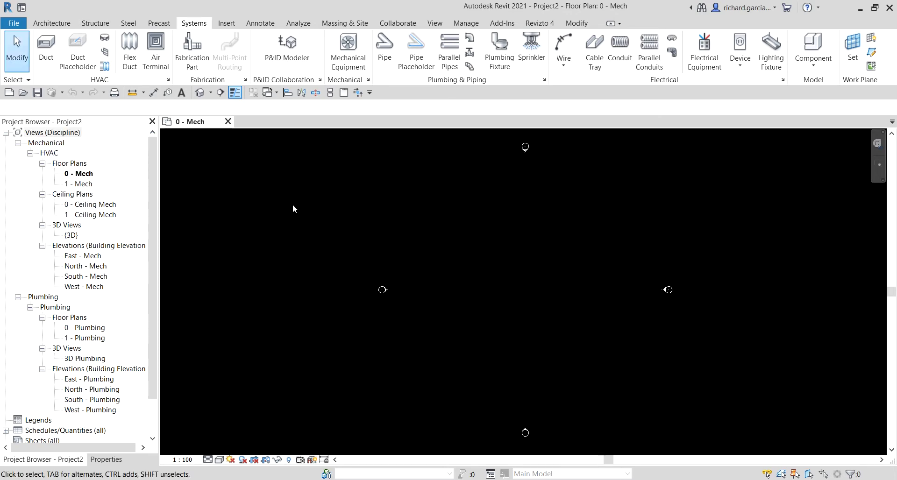
Step: Find the Browser Organization command in the Keyboard Shortcuts settings with the search "browse" and assign it the shortcut BO
key(k)
key(s)
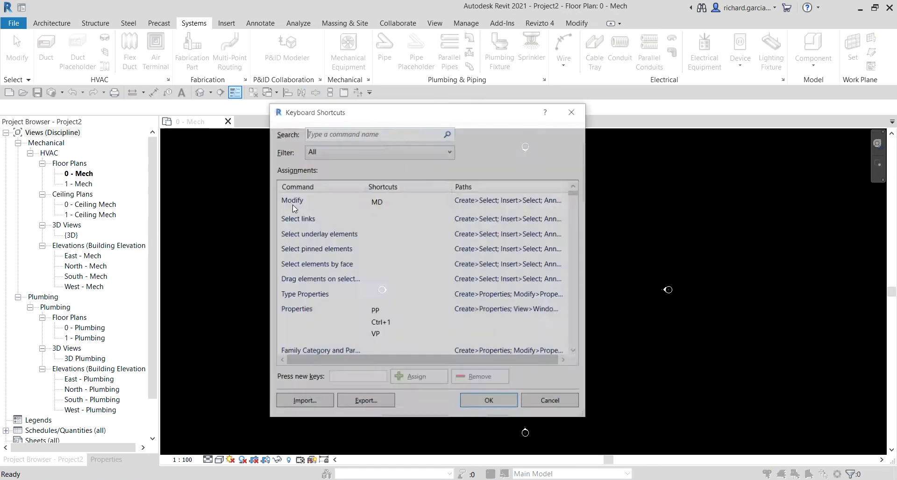
click(330, 134)
text(browse)
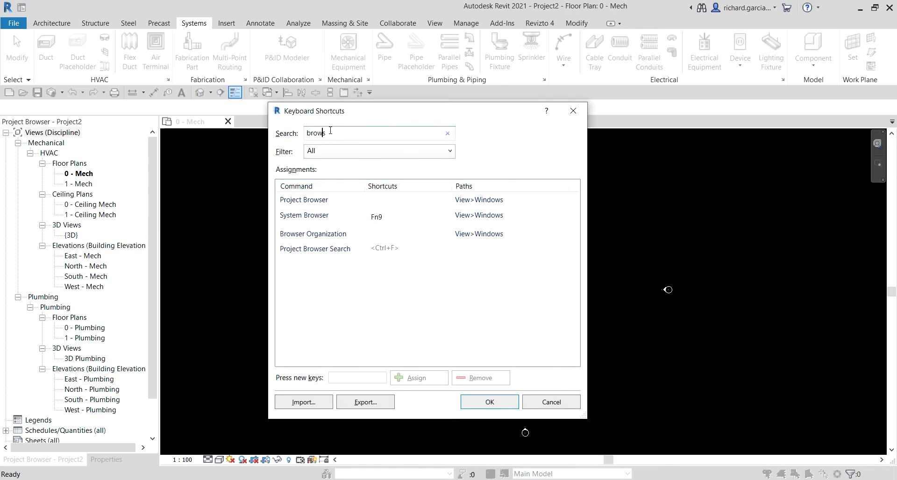
click(316, 237)
click(316, 238)
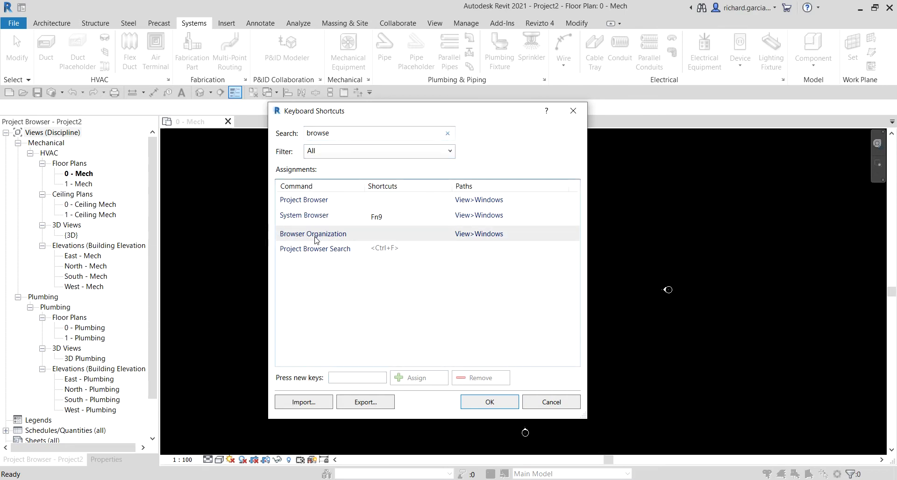
click(316, 240)
click(339, 379)
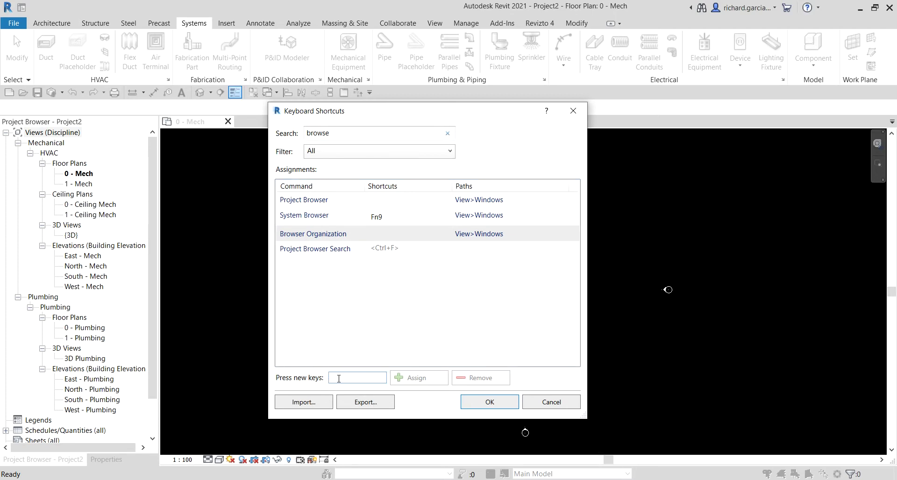
text(BO)
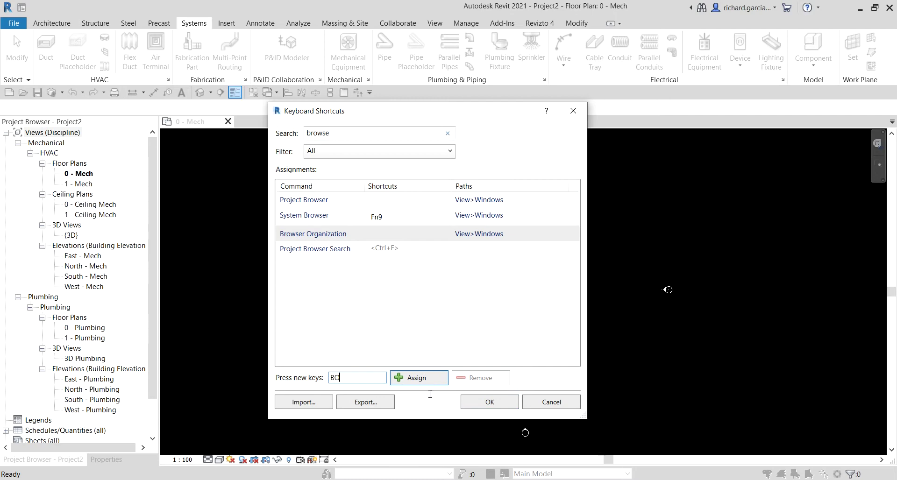
click(418, 378)
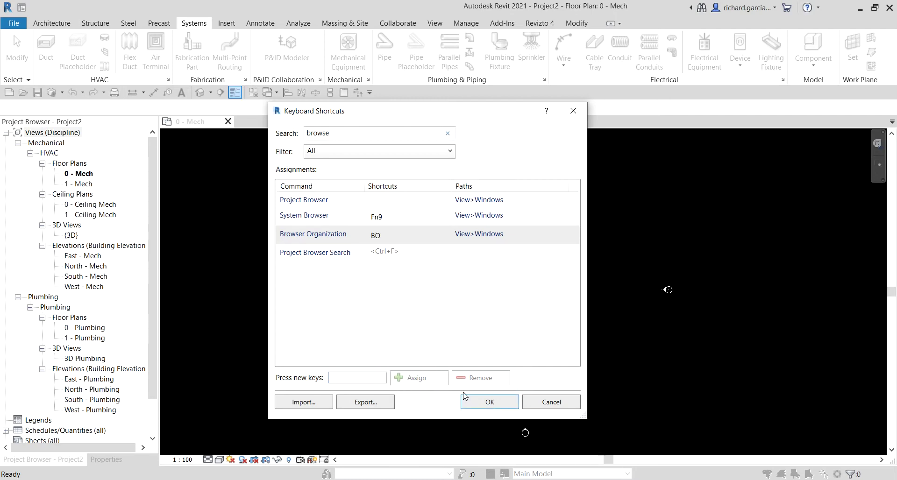
click(486, 408)
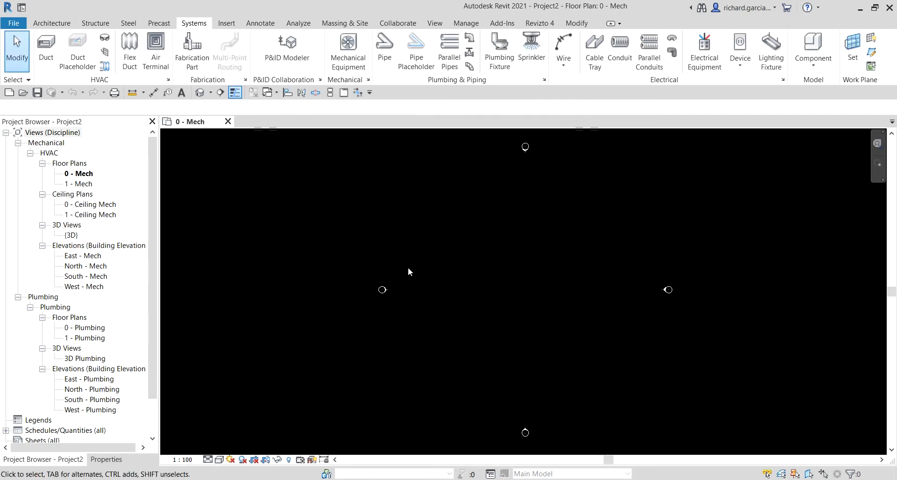
Step: Test the BO shortcut for Browser Organization and view the same schemes from the Views (Discipline) heading, closing the dialog each time
key(b)
key(o)
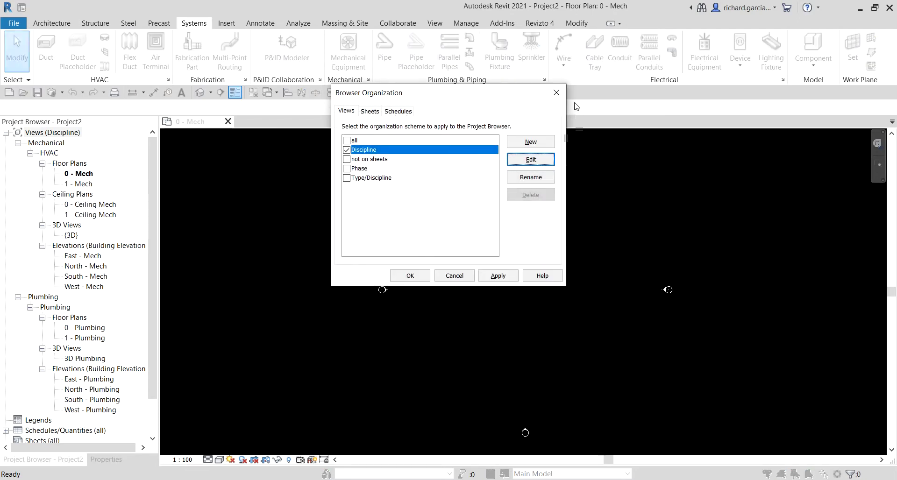
click(556, 92)
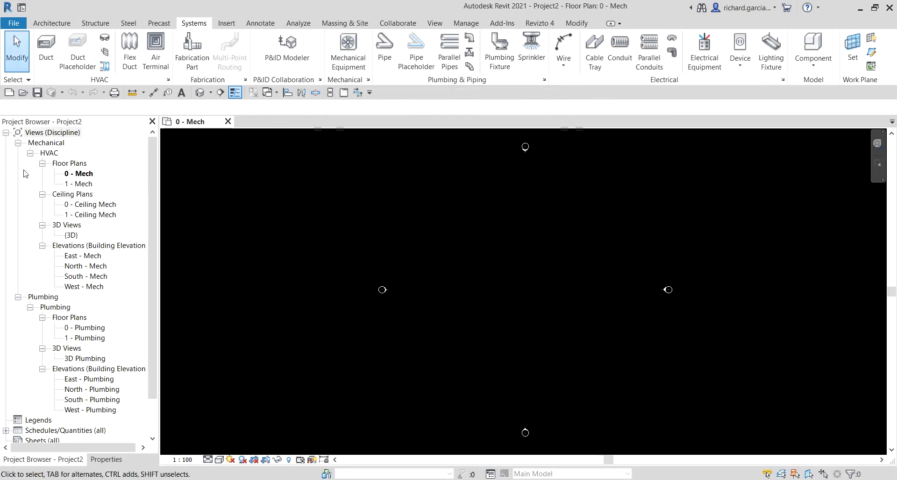
right_click(45, 134)
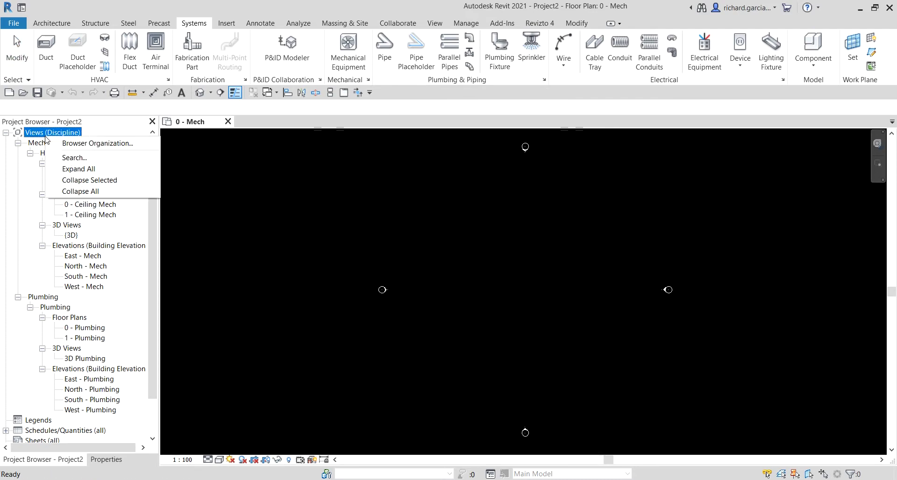
click(76, 145)
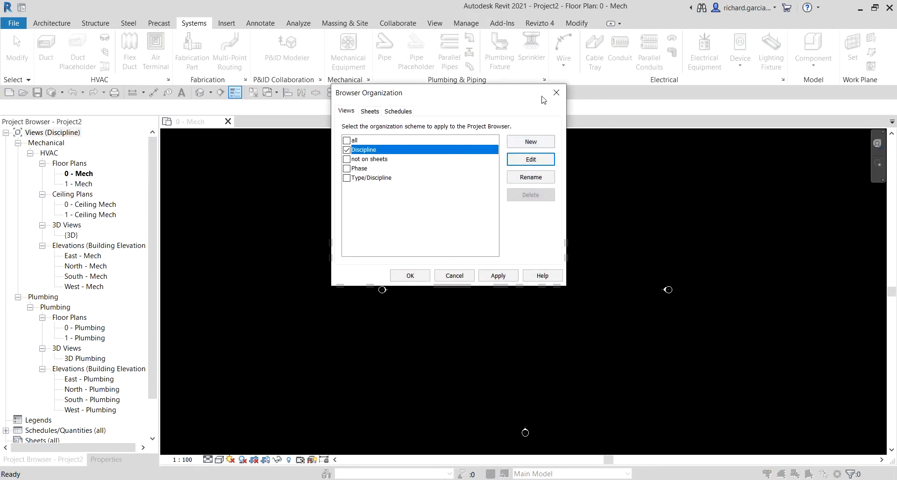
click(556, 93)
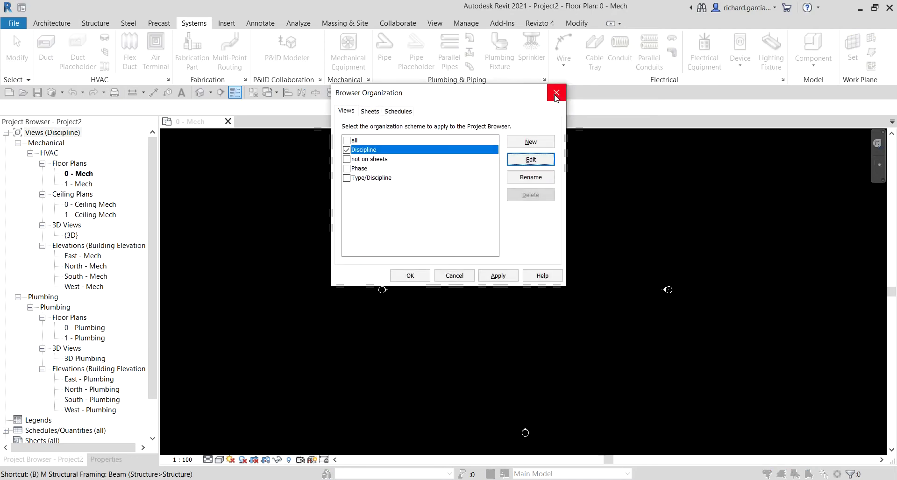
click(552, 99)
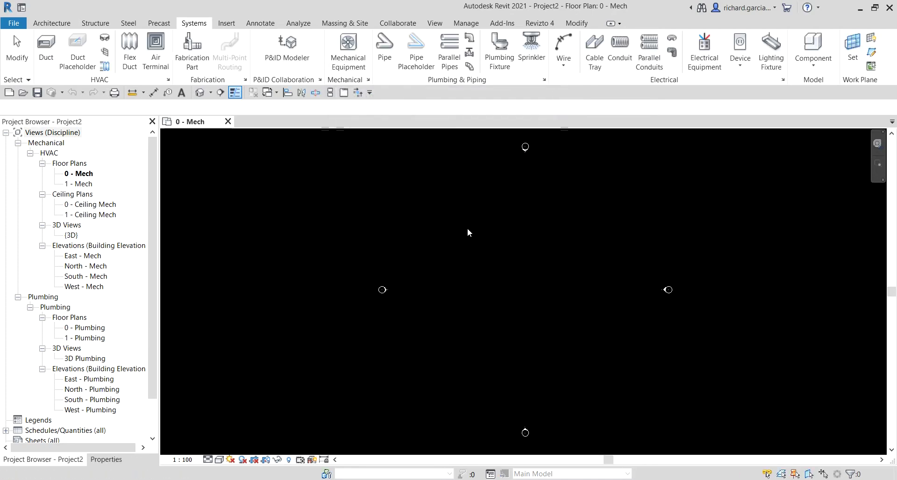
Step: Open the Browser Organization settings from the user interface options
click(436, 23)
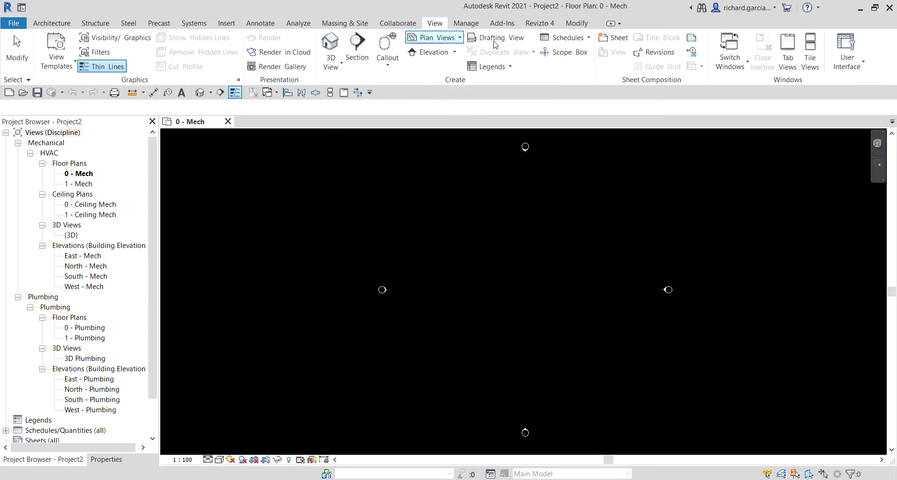
click(845, 65)
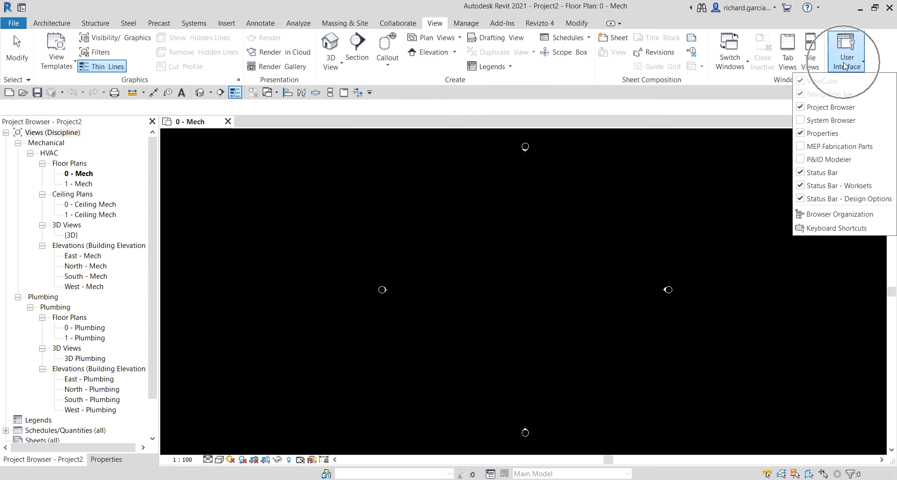
click(826, 215)
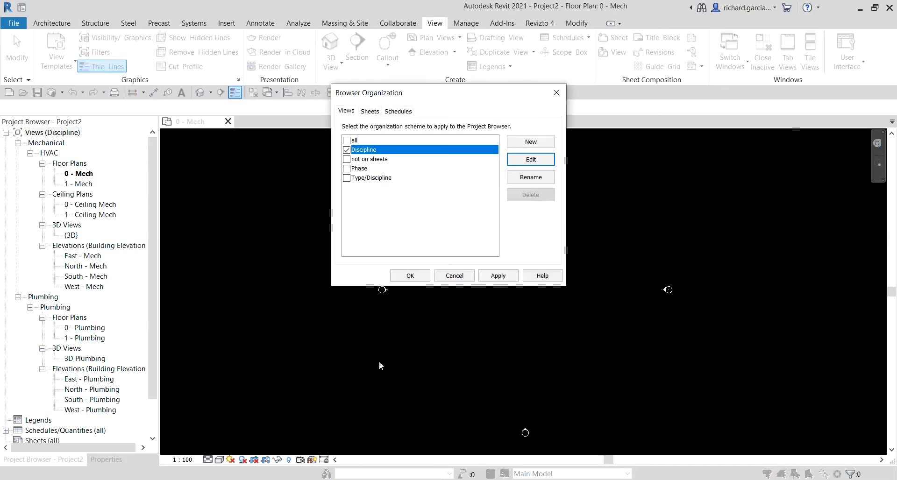
Step: Review the filtering and the grouping and sorting rules of the Discipline views scheme, closing them without changes
drag(452, 98, 496, 182)
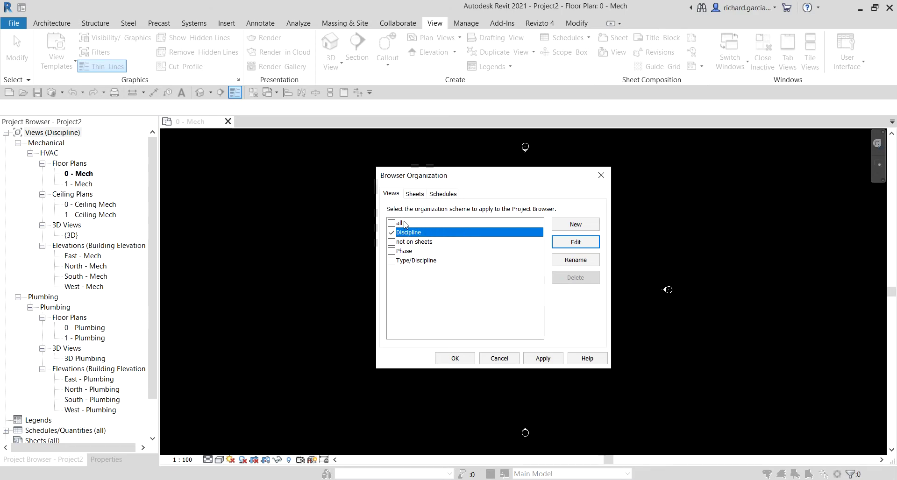
click(575, 242)
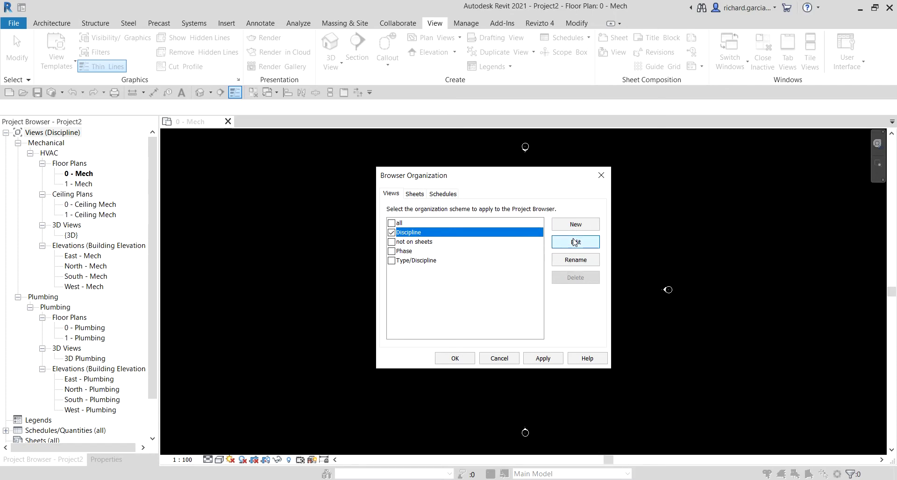
click(574, 242)
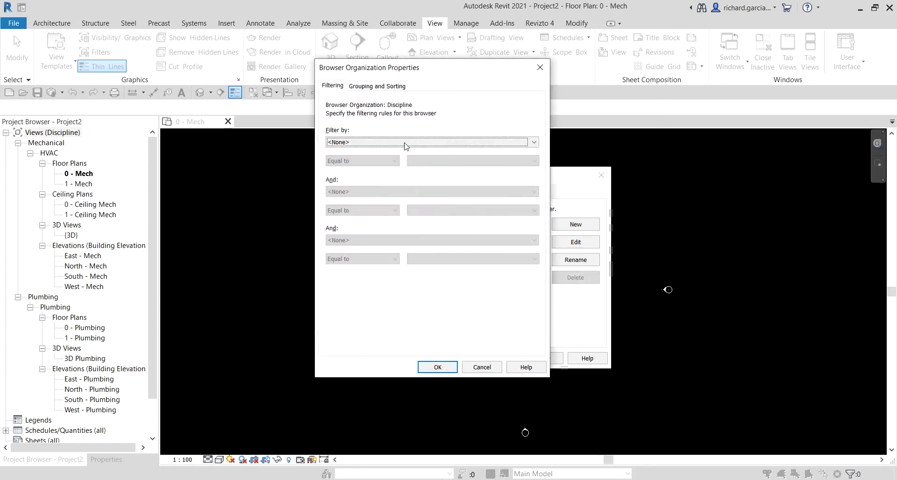
click(376, 89)
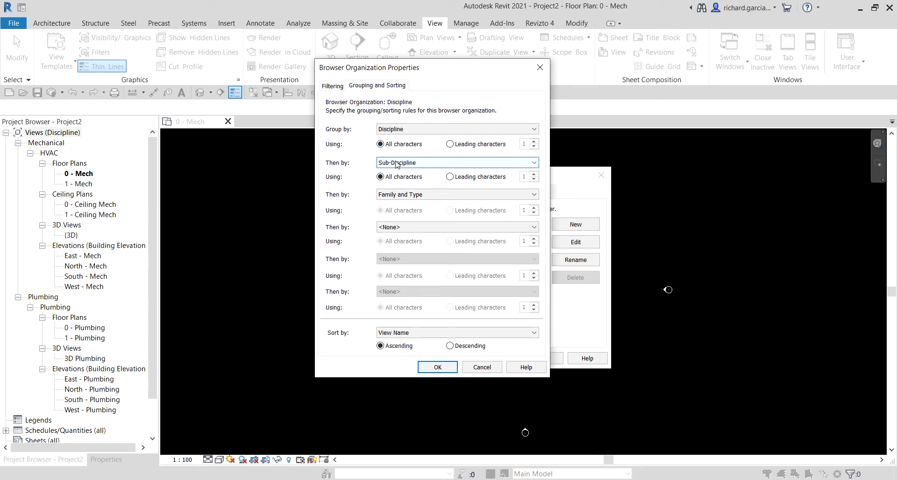
click(481, 367)
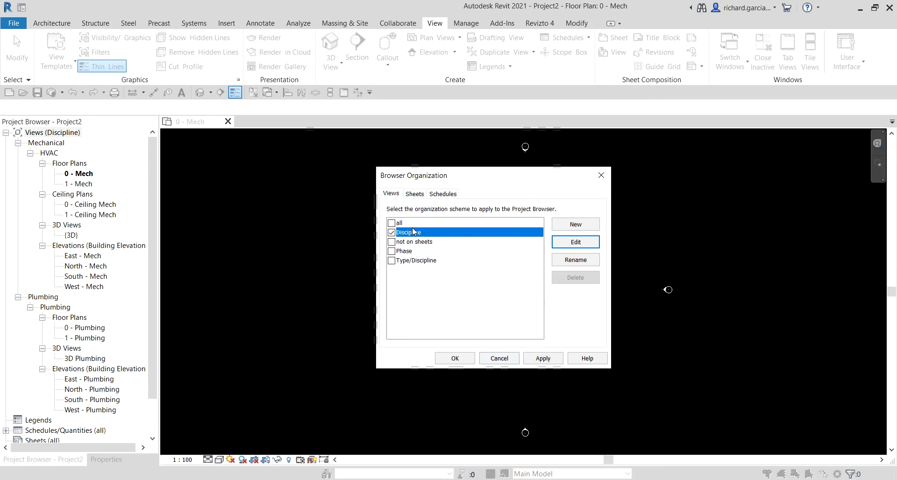
Step: Add Sub-Discipline as the third grouping level of the Type/Discipline views scheme and apply that scheme to the Project Browser
click(392, 261)
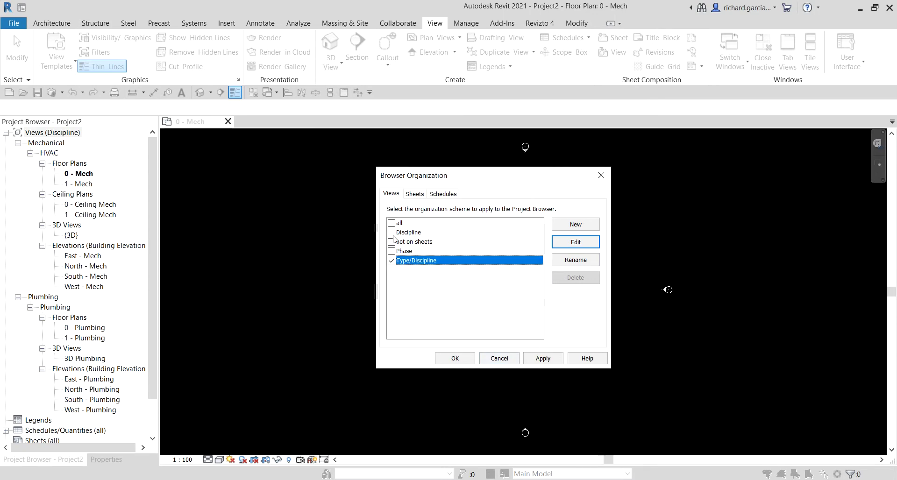
click(400, 262)
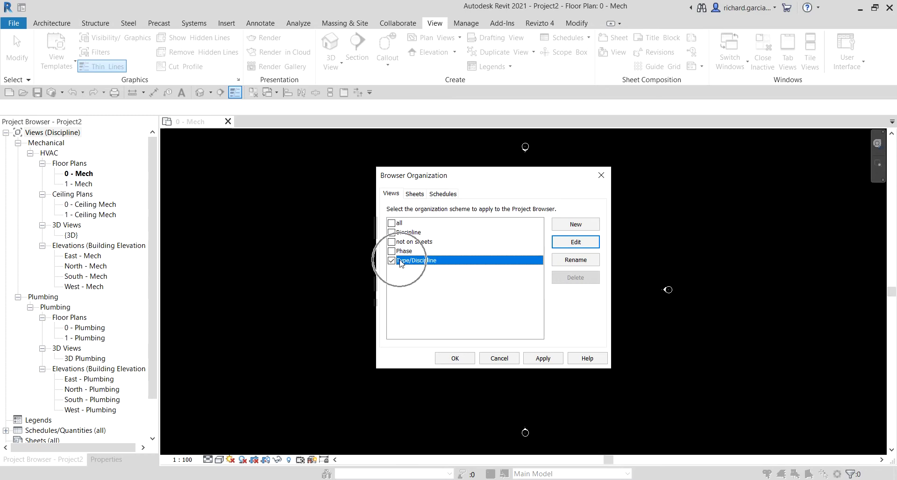
click(577, 242)
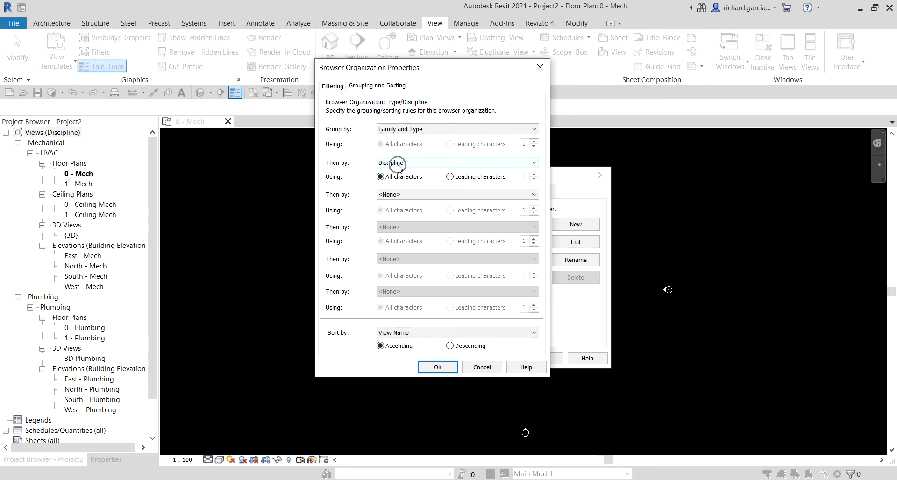
click(391, 195)
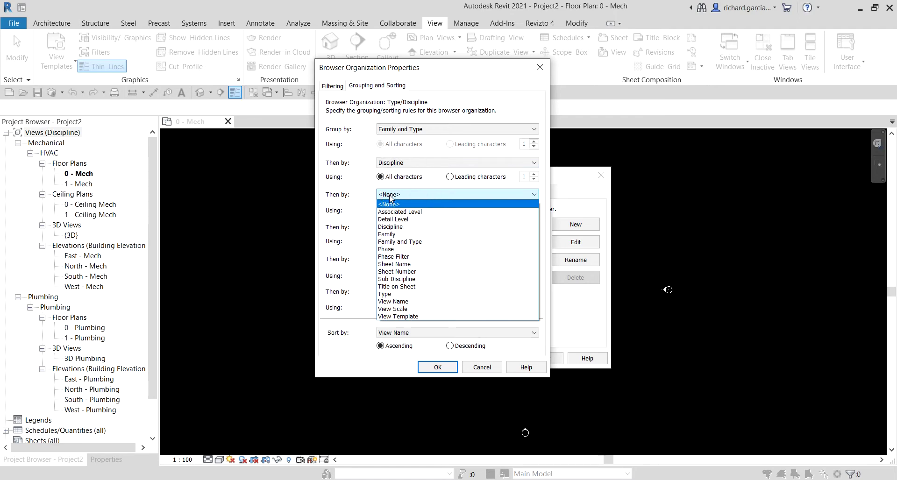
click(402, 280)
click(402, 196)
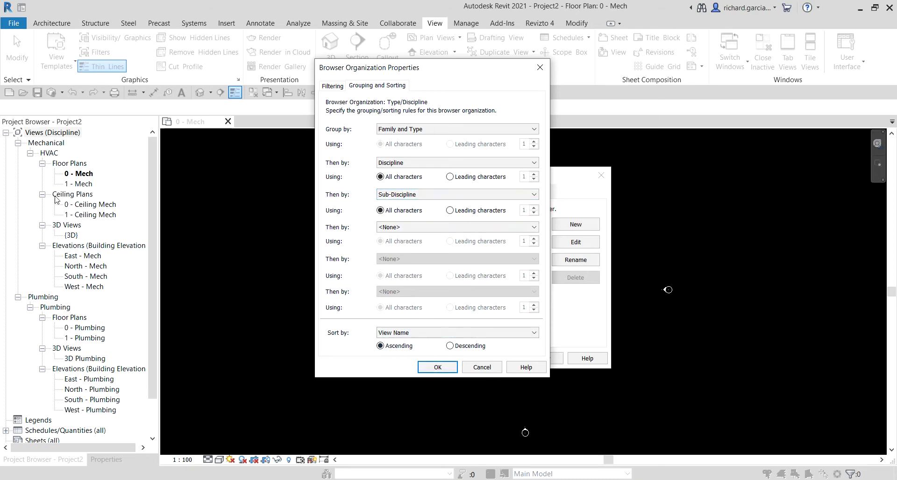
click(447, 368)
click(392, 261)
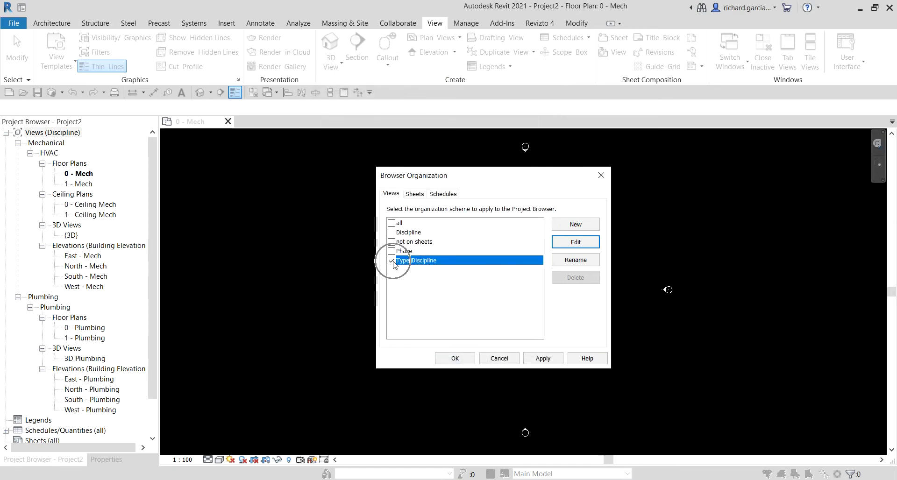
click(451, 359)
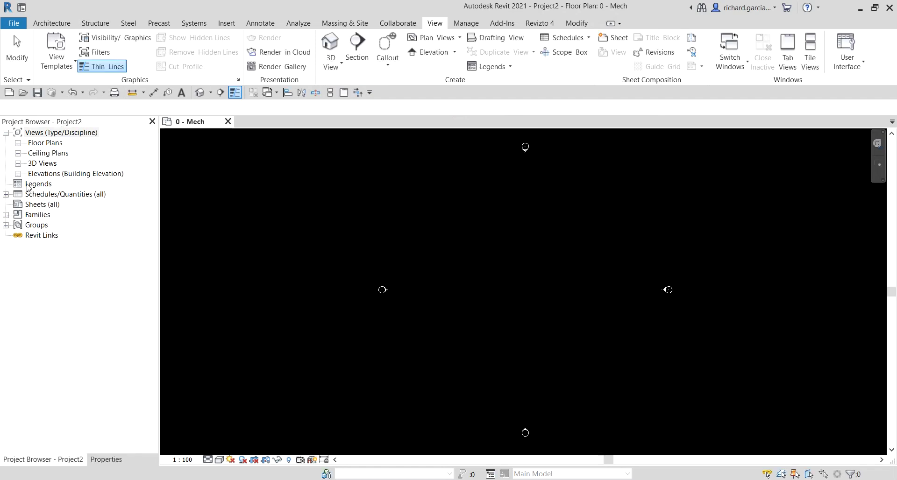
Step: Expand Floor Plans in the Project Browser down to the individual views under Mechanical HVAC and Plumbing
click(51, 142)
click(54, 132)
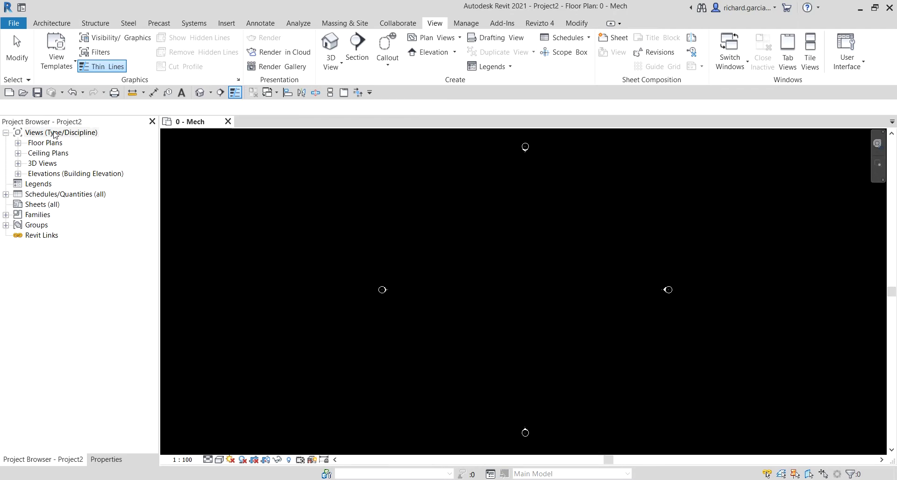
click(17, 143)
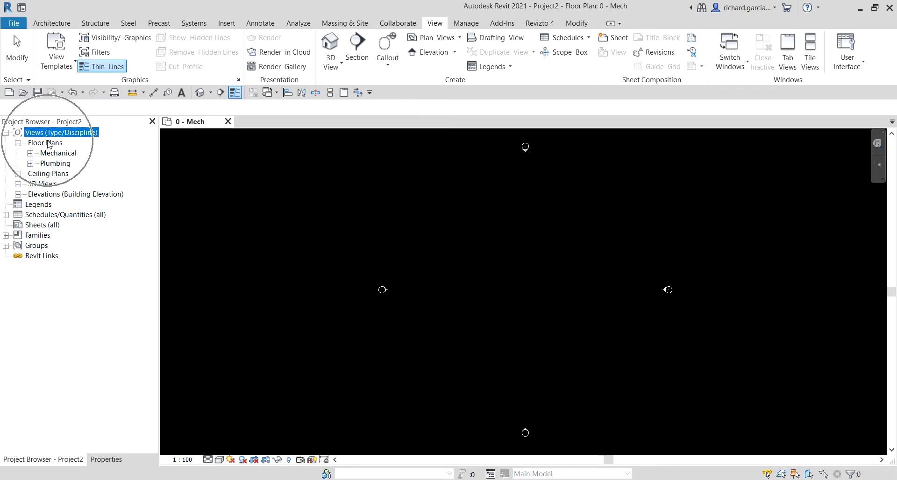
click(31, 155)
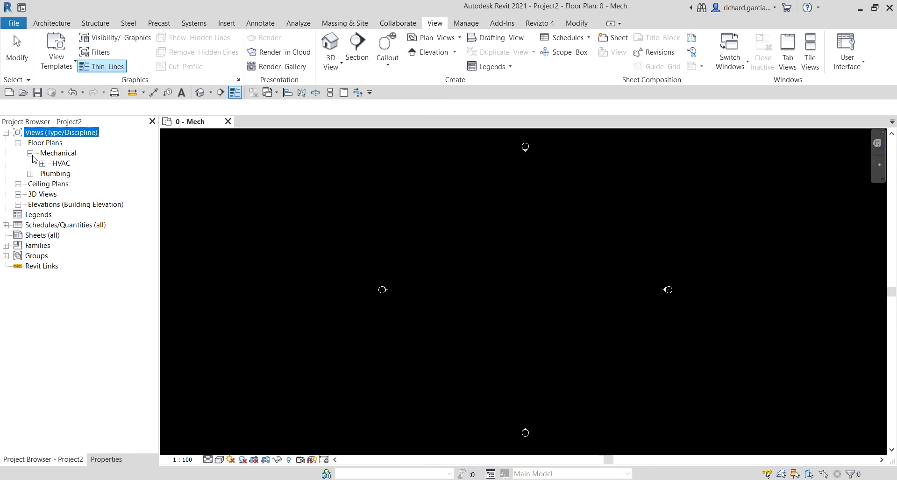
click(62, 164)
click(42, 163)
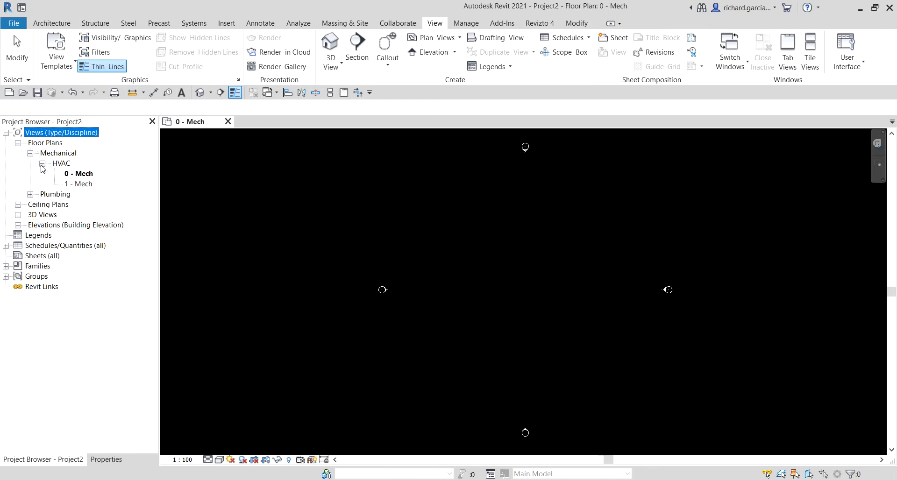
click(30, 194)
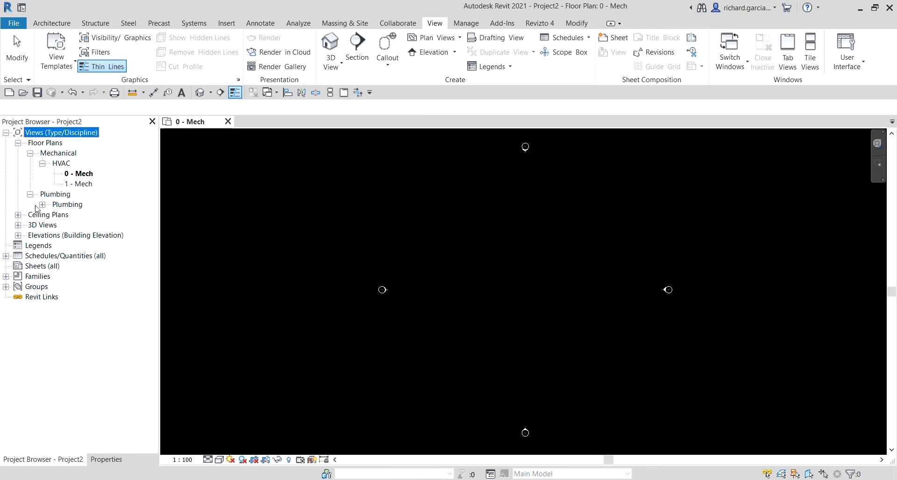
click(42, 204)
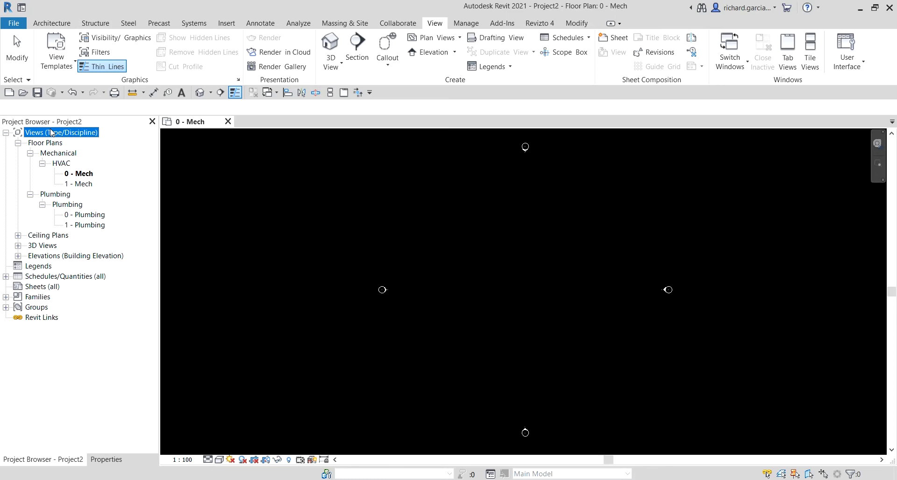
Step: Replace the placeholder Project Address in the Project Information with the project's postal address, split over two lines
click(466, 23)
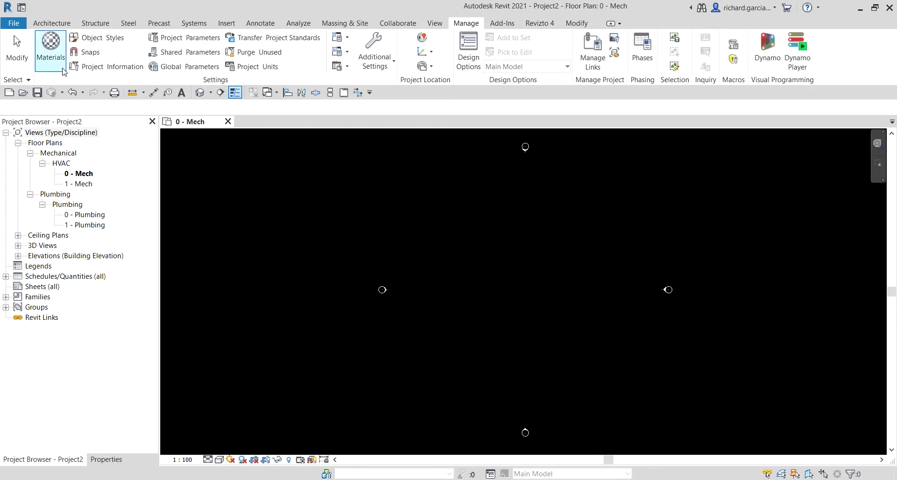
click(107, 69)
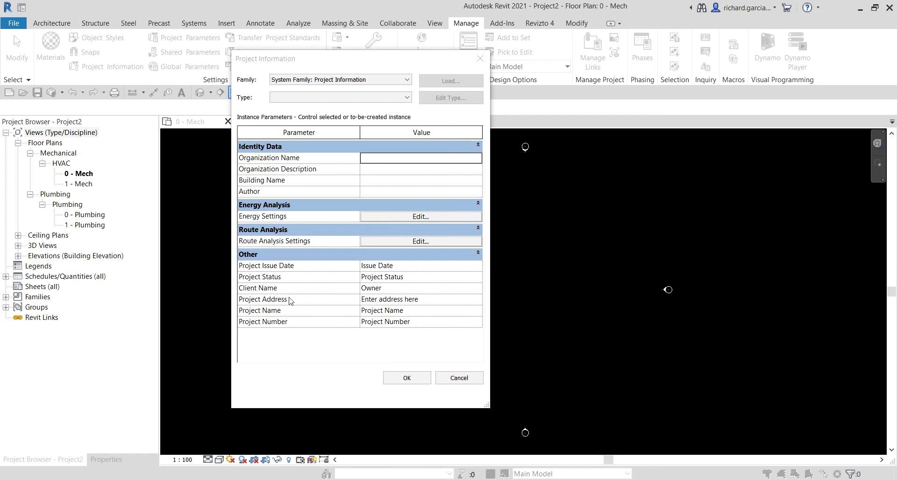
click(433, 302)
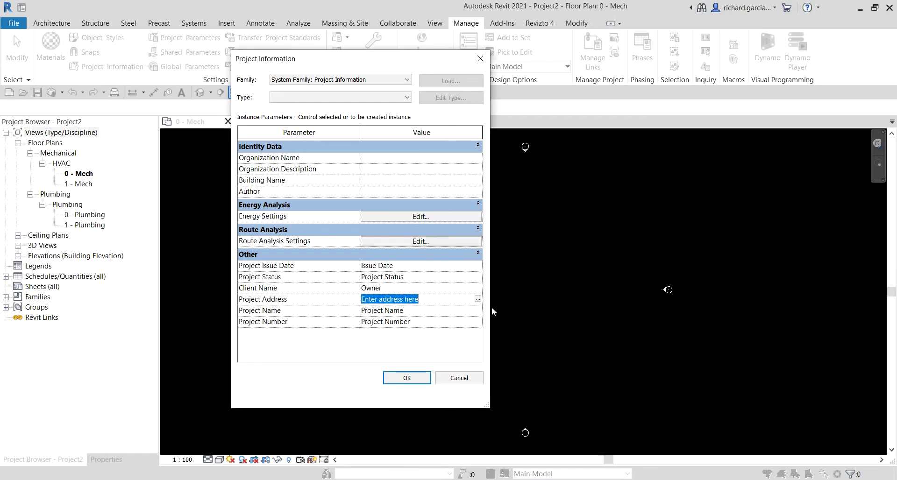
click(477, 299)
drag(350, 165, 280, 157)
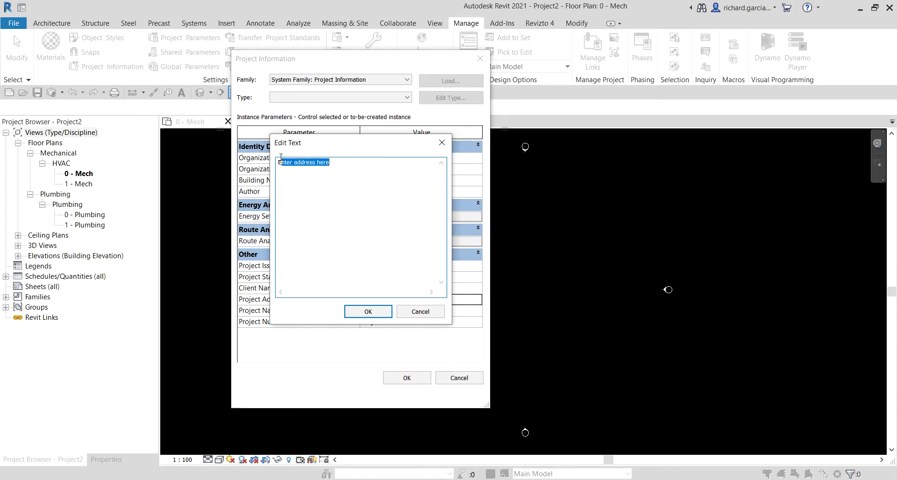
text(111 )
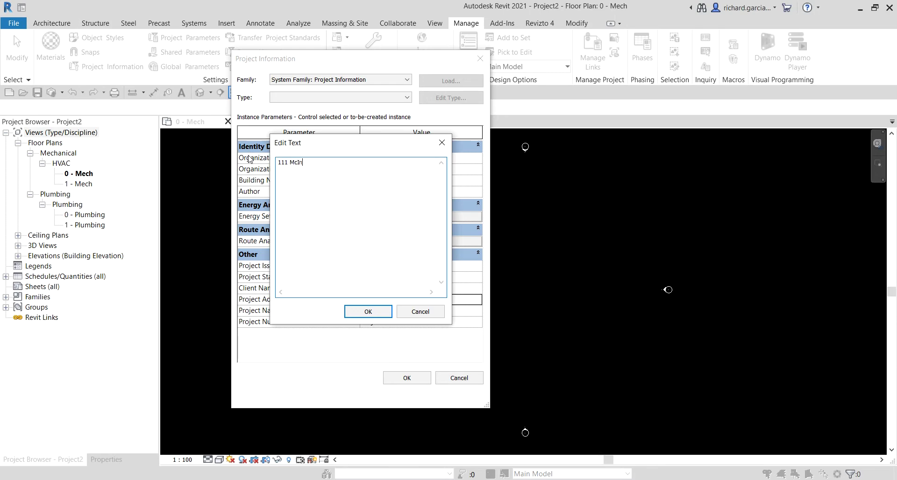
text(McInnis Parkway, San Rafael, CA 94903 USA)
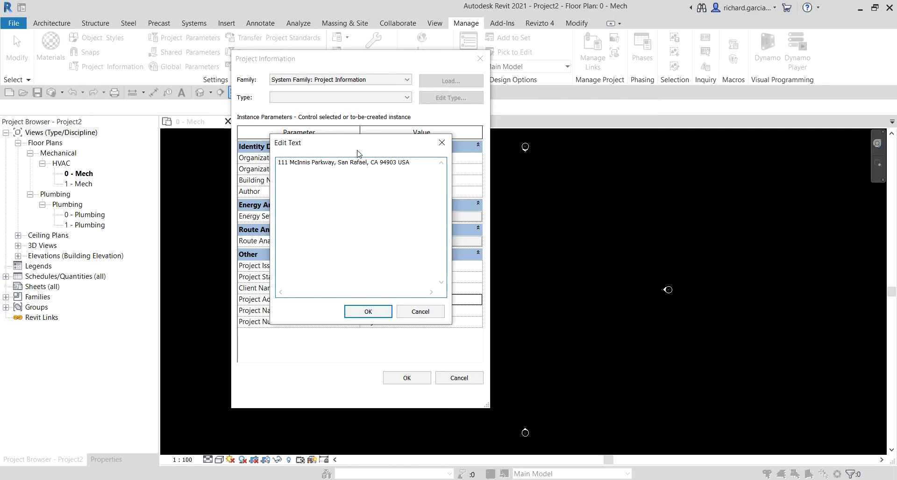
key(Return)
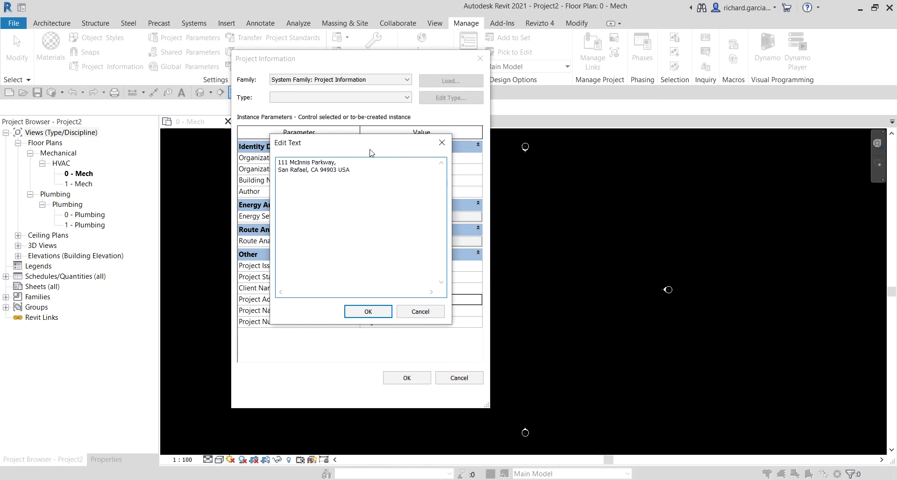
key(Return)
click(373, 312)
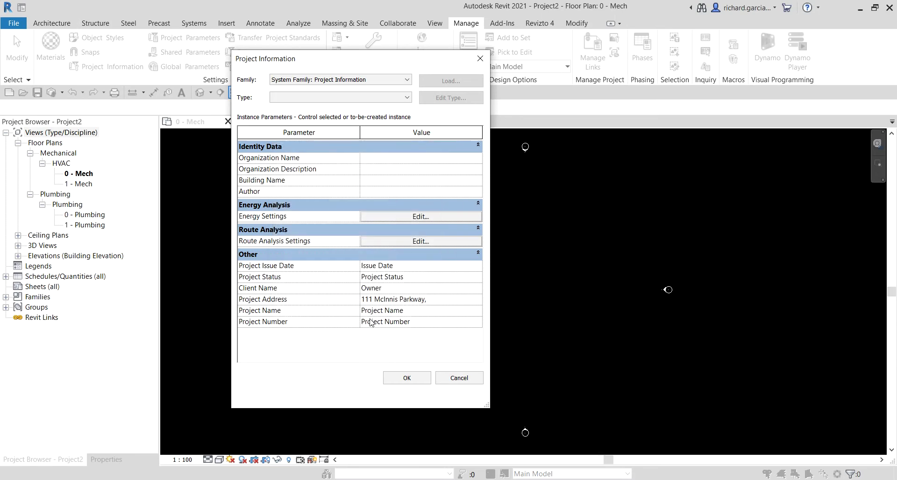
Step: Set the Project Issue Date to November 20, 2020
click(409, 266)
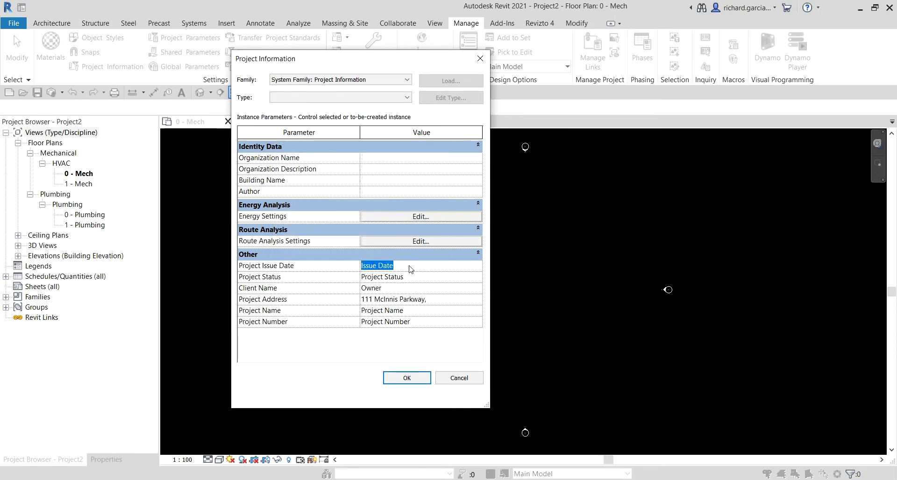
text(No)
text(mber 20, 2020)
Step: View the Energy Settings without changing them and save the Project Information
click(406, 220)
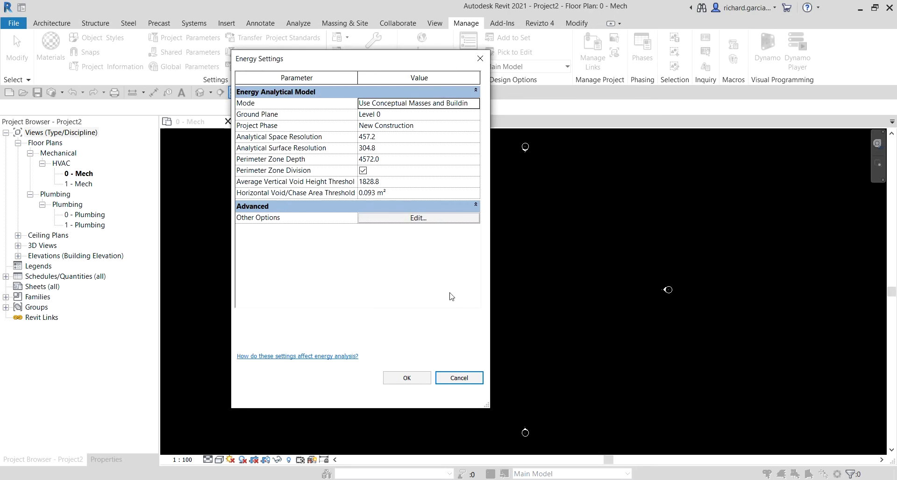
click(460, 380)
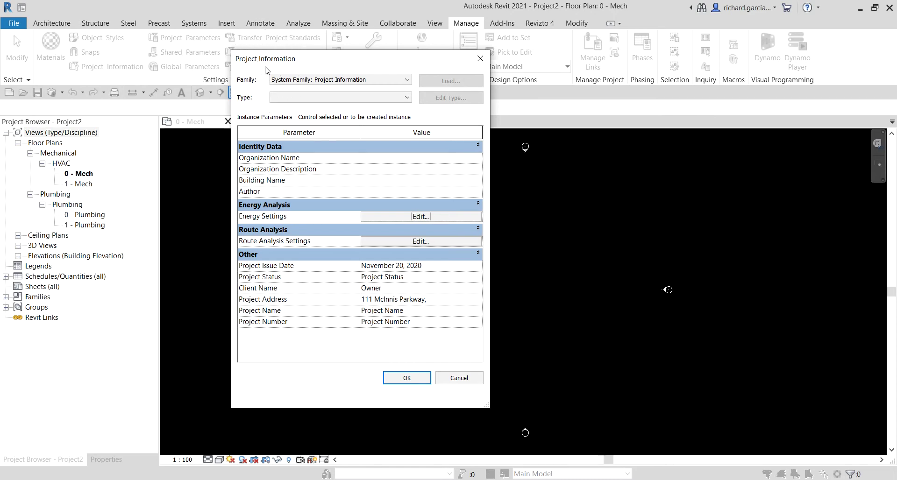
click(405, 384)
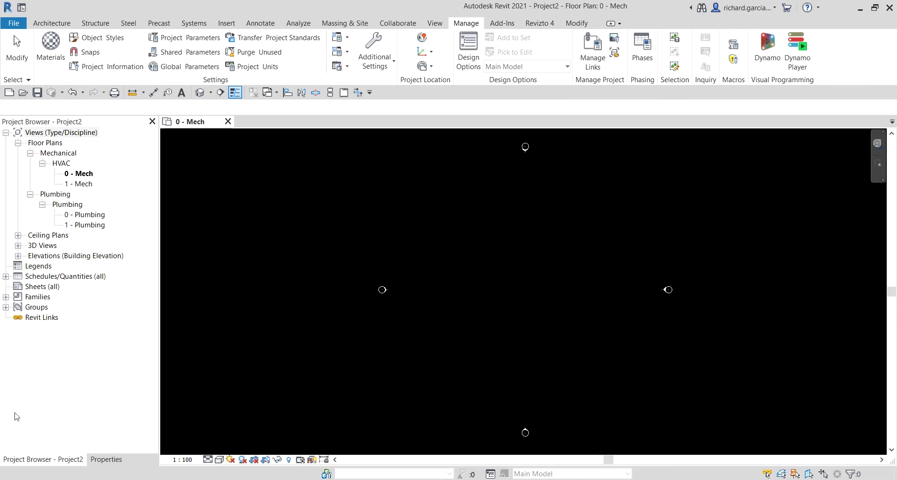
Step: Examine the properties of the 0 - Mech floor plan view, from Graphics through Underlay, Extents and Identity Data to Phasing
click(104, 460)
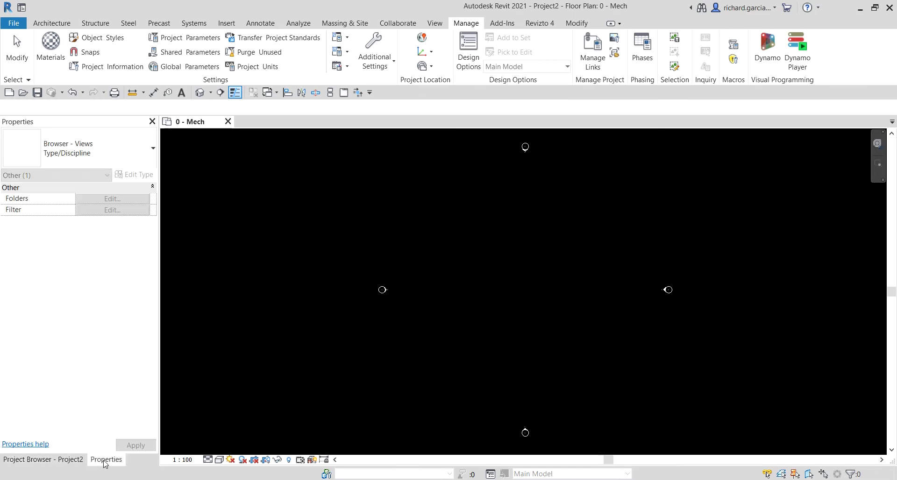
click(383, 281)
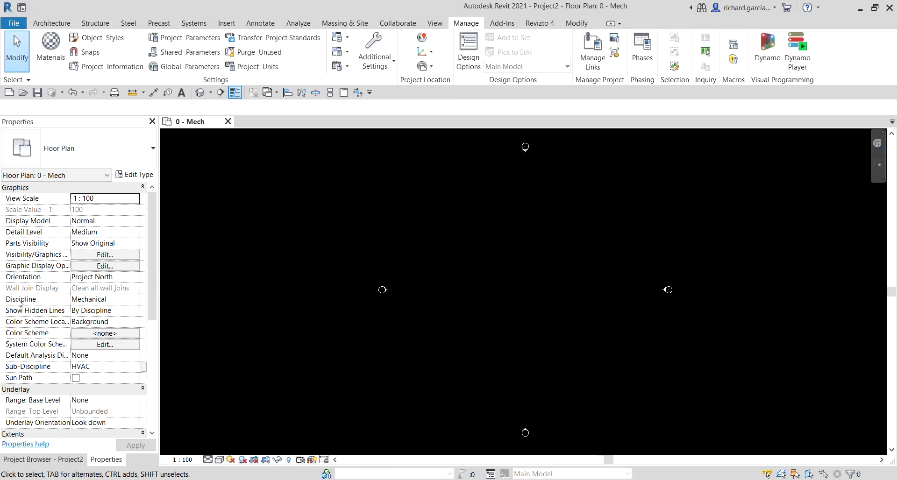
click(21, 279)
click(23, 223)
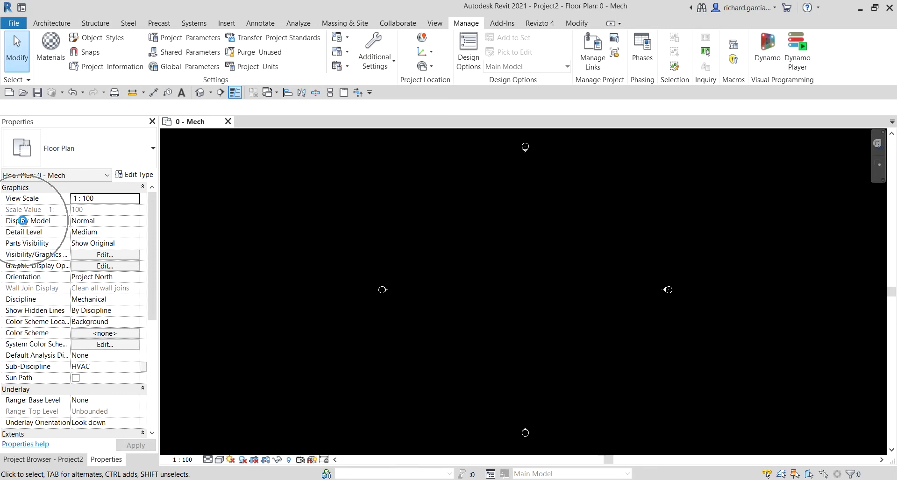
scroll(26, 304, down, 4)
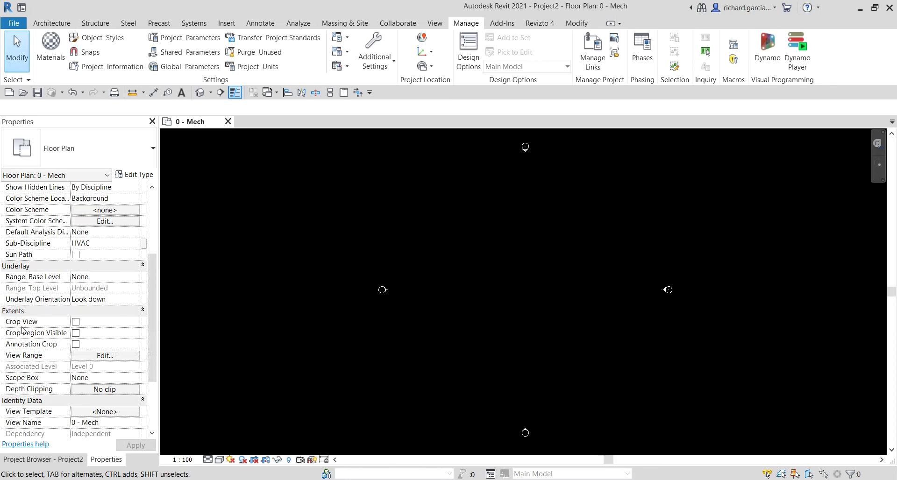
scroll(23, 357, down, 2)
scroll(23, 361, down, 1)
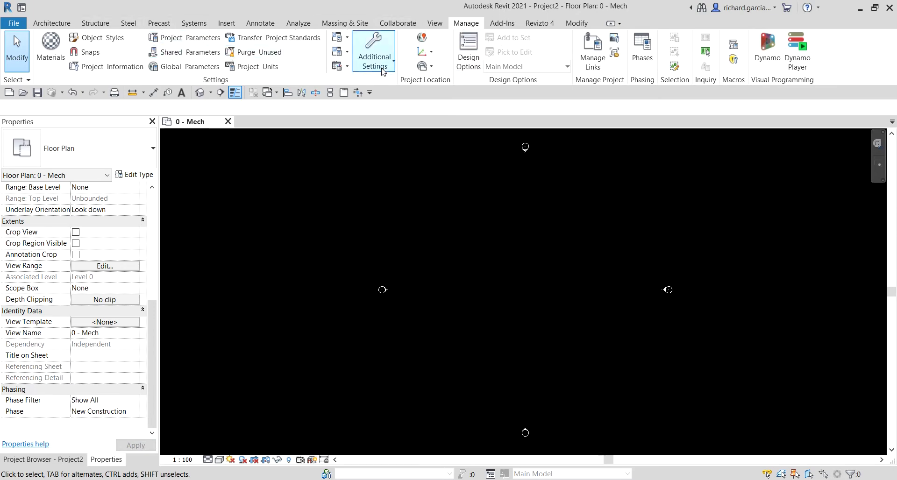
Step: Add a new project parameter named View Purpose and make it an instance parameter
click(194, 41)
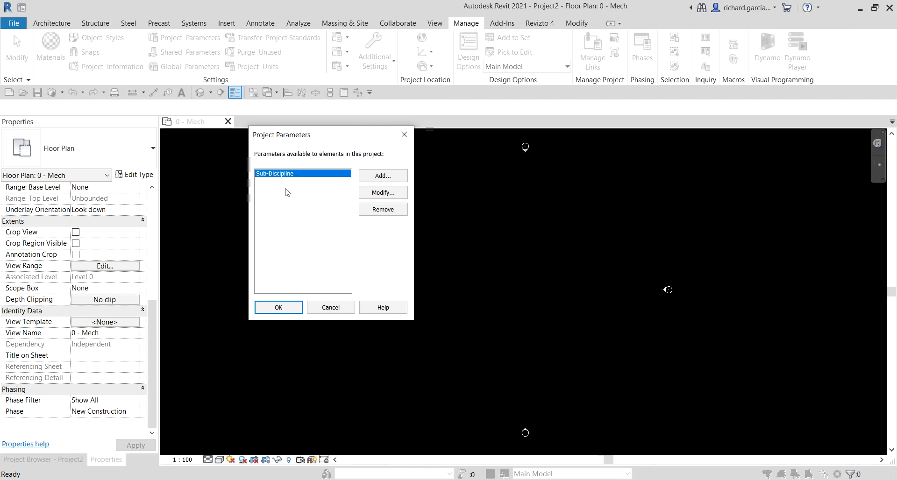
click(379, 177)
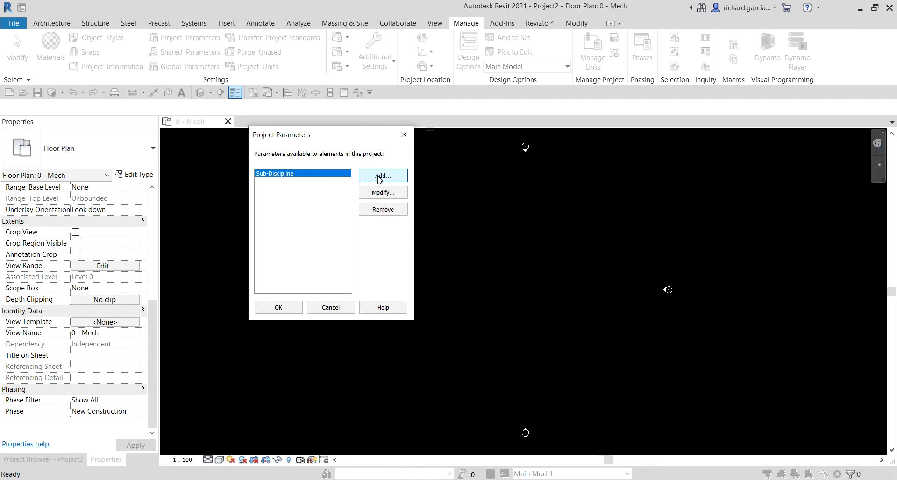
click(206, 217)
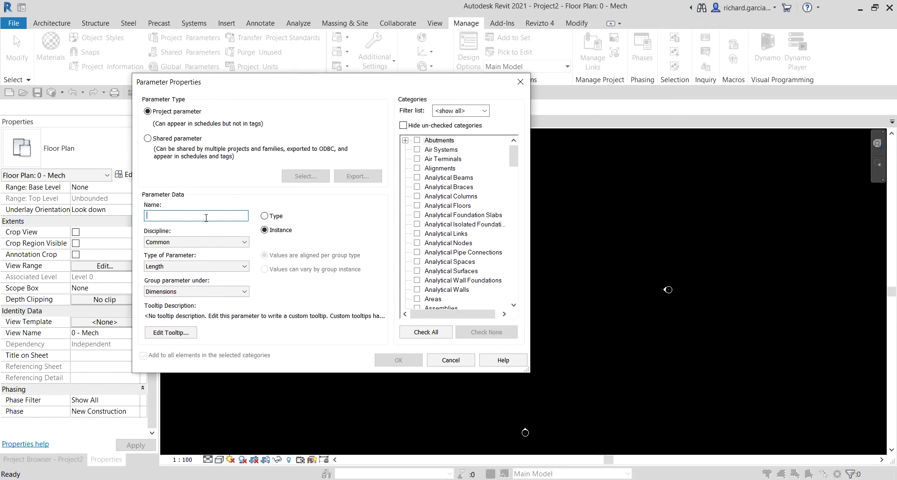
text(View Purpose)
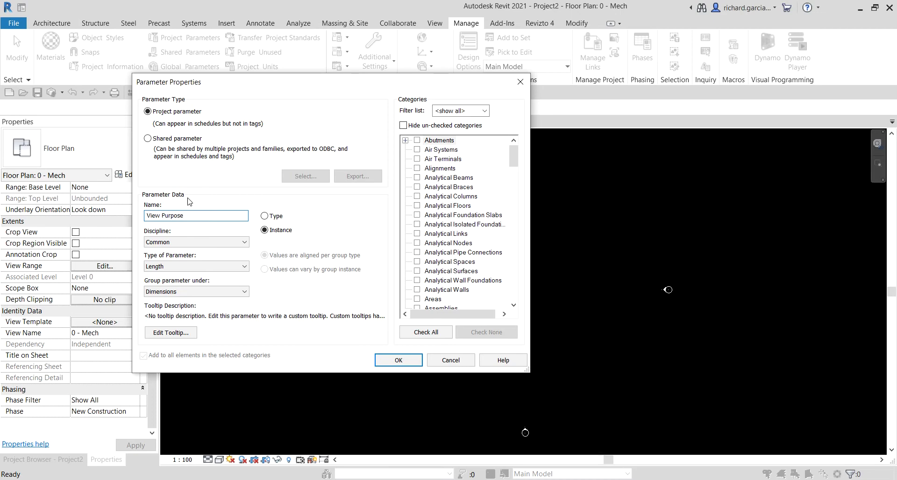
click(280, 218)
click(264, 230)
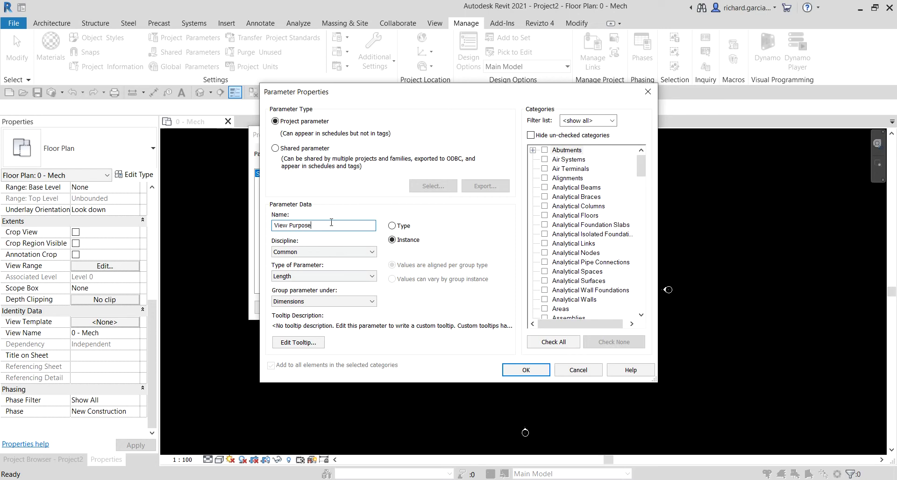
Step: Set the View Purpose parameter's discipline to Common and its type of parameter to Text
click(290, 242)
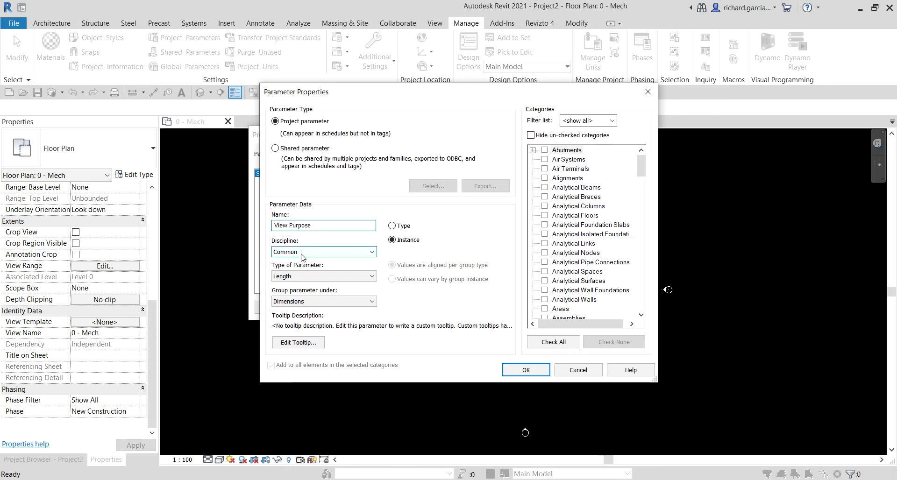
click(302, 255)
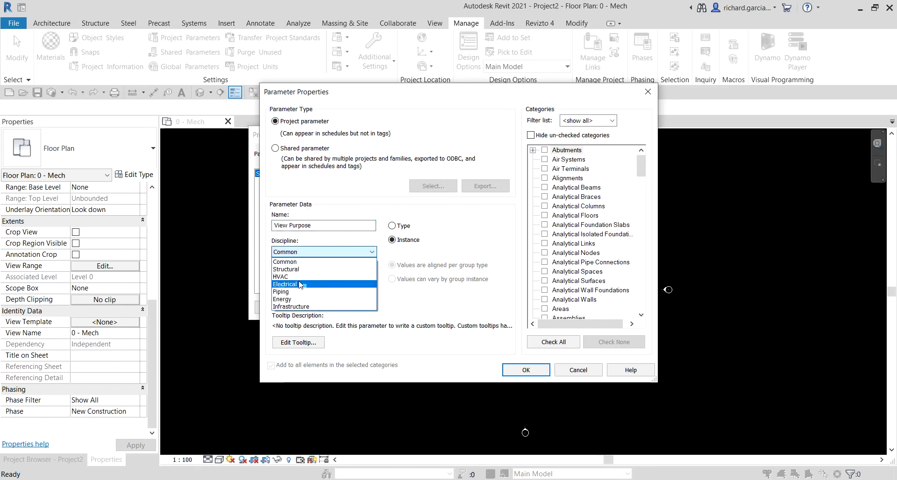
click(297, 263)
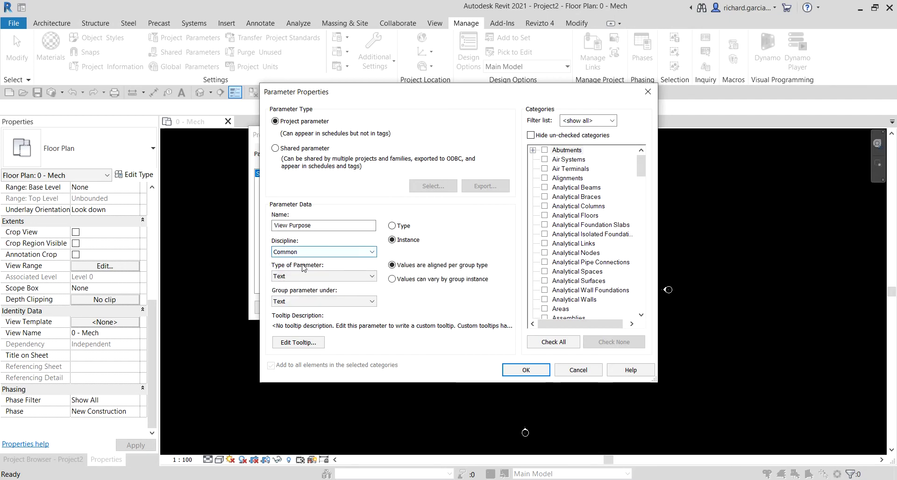
click(300, 267)
click(295, 277)
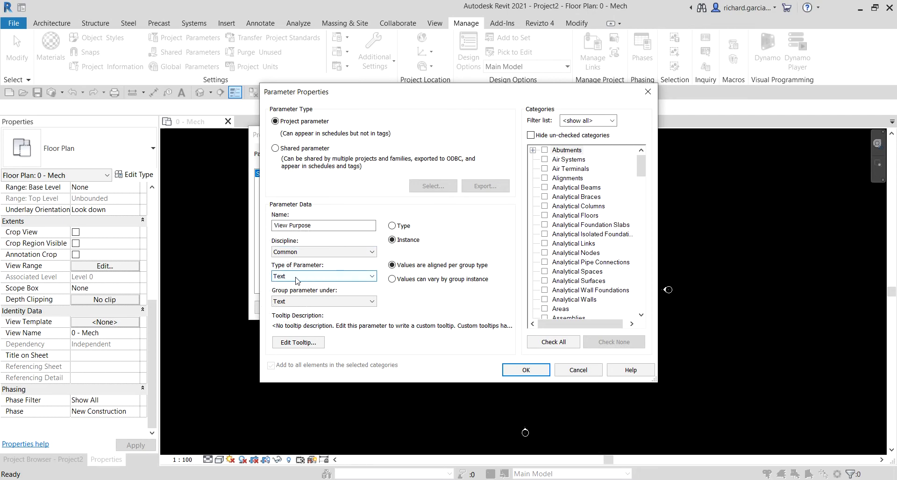
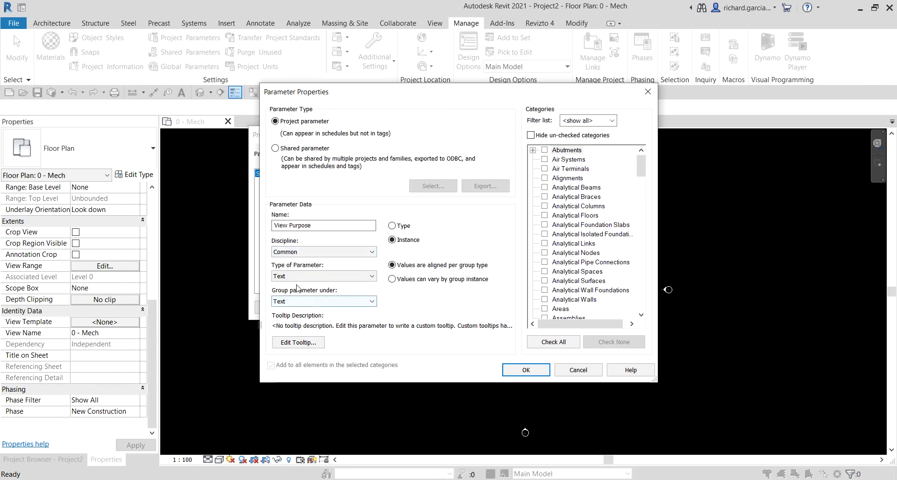
Step: Group the View Purpose parameter under Other
click(20, 223)
click(25, 314)
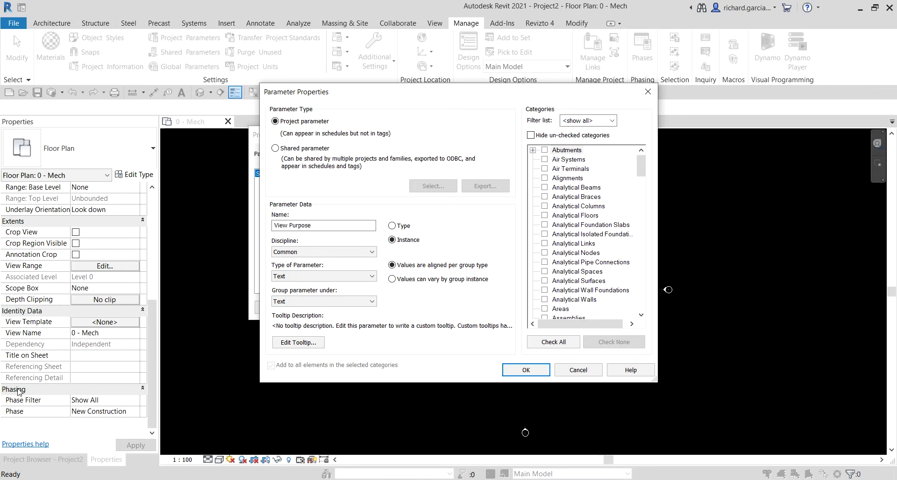
click(23, 227)
click(314, 302)
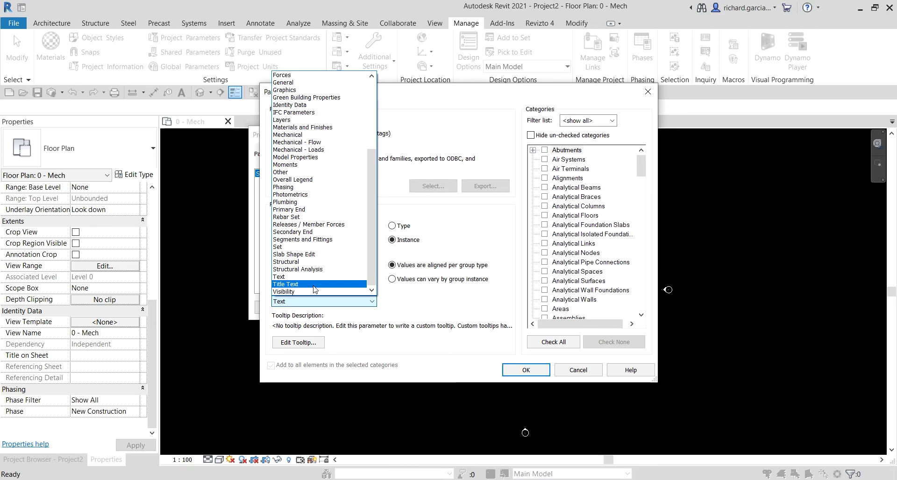
click(281, 173)
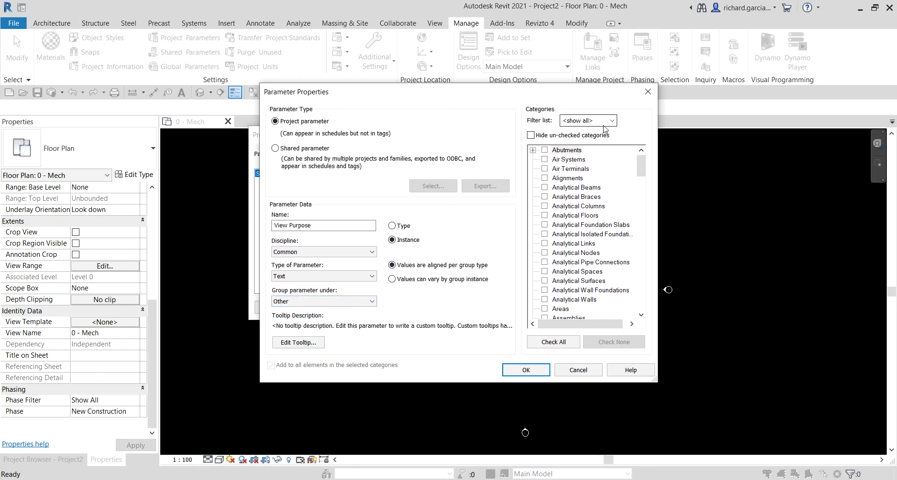
Step: Assign the View Purpose parameter to the Views category and save the project parameters
drag(641, 163, 642, 176)
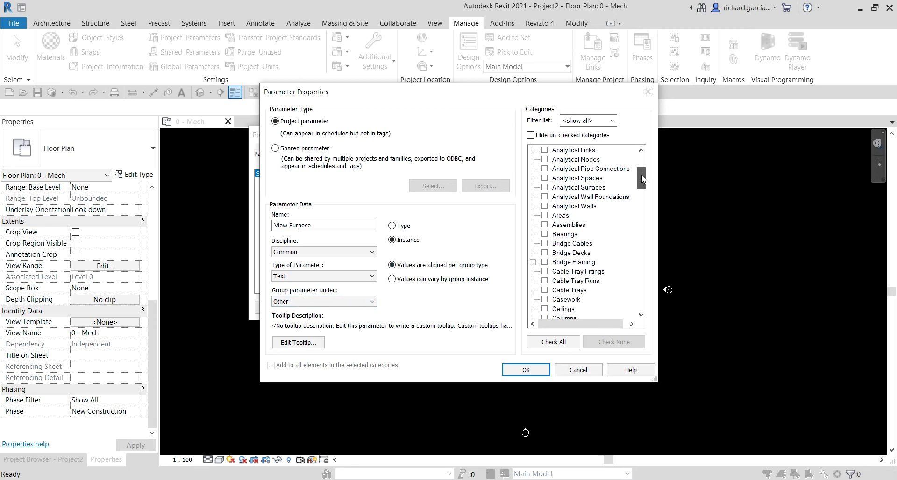
click(288, 226)
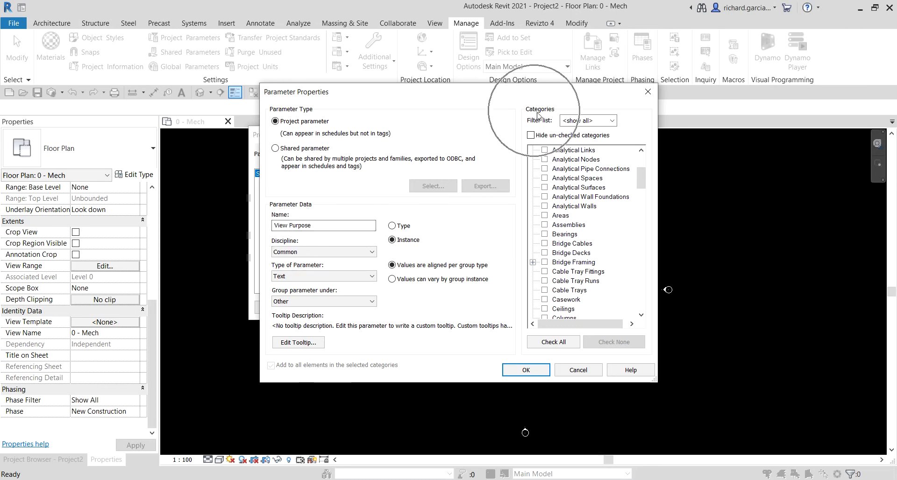
drag(638, 174, 648, 302)
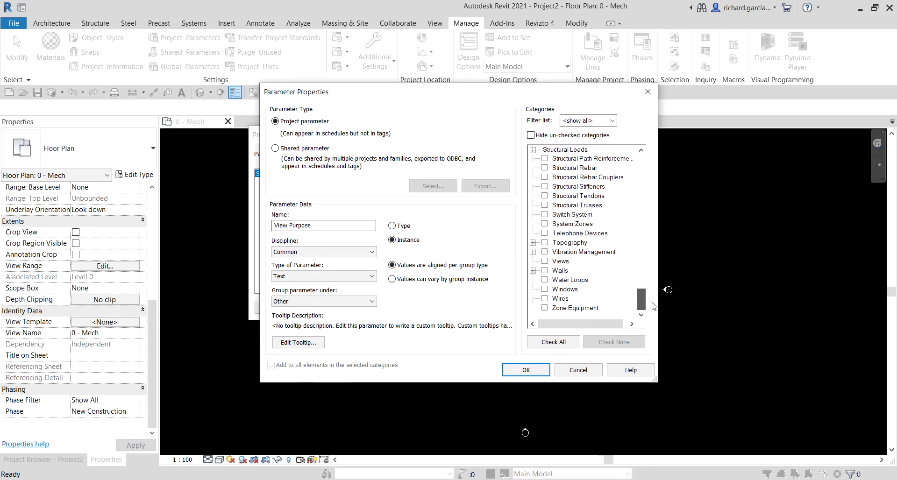
click(546, 262)
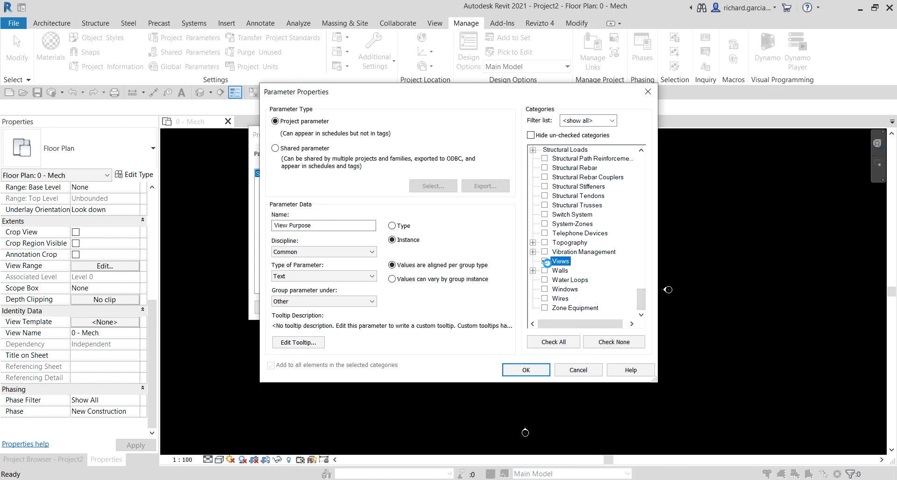
click(536, 370)
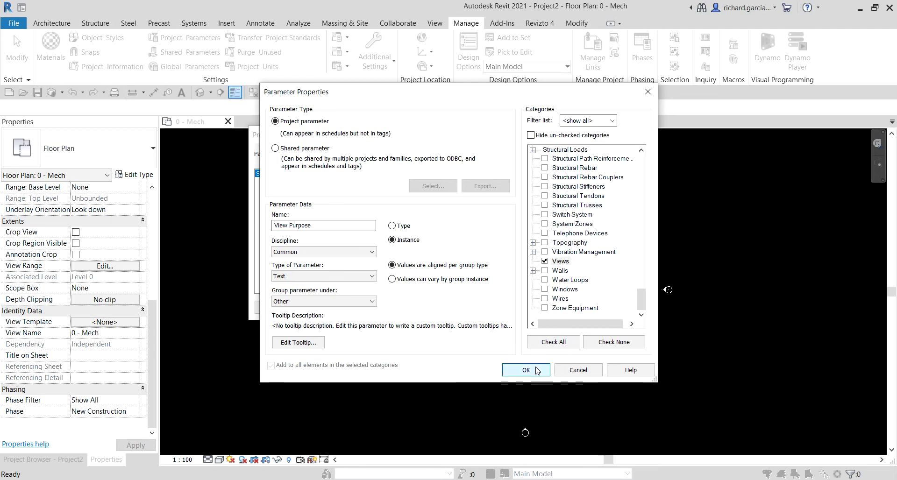
click(287, 186)
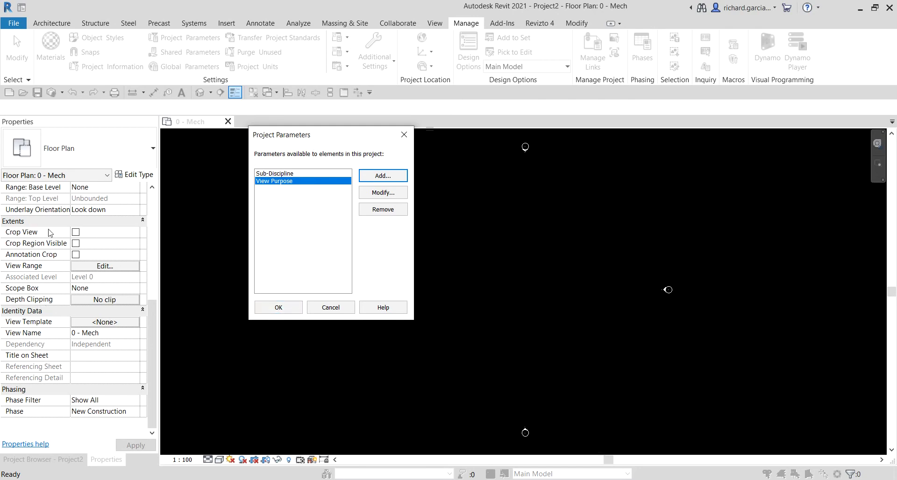
click(285, 308)
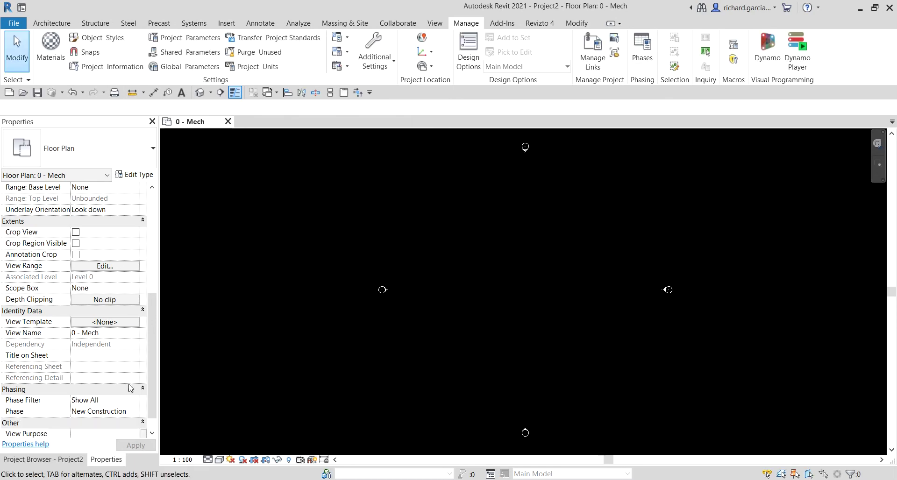
Step: Examine the View Purpose parameter in the 0 - Mech view's properties and the view organization in the Project Browser
scroll(142, 384, down, 1)
click(48, 414)
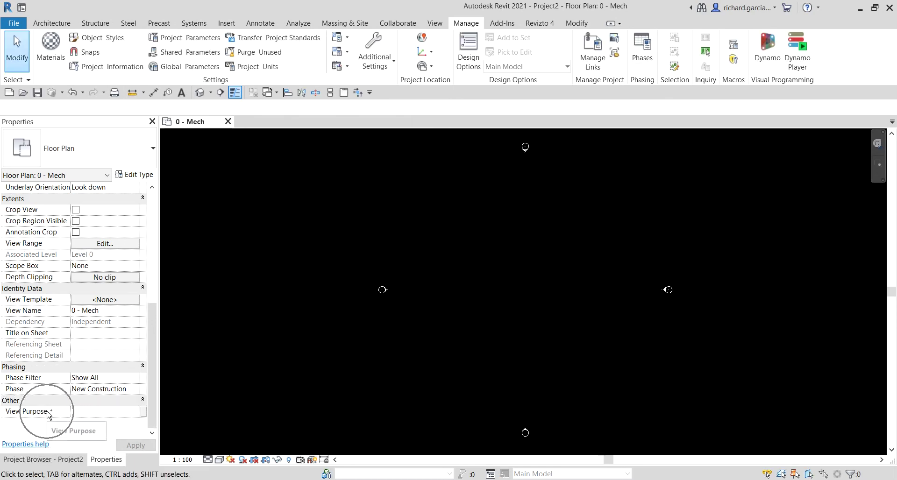
click(48, 414)
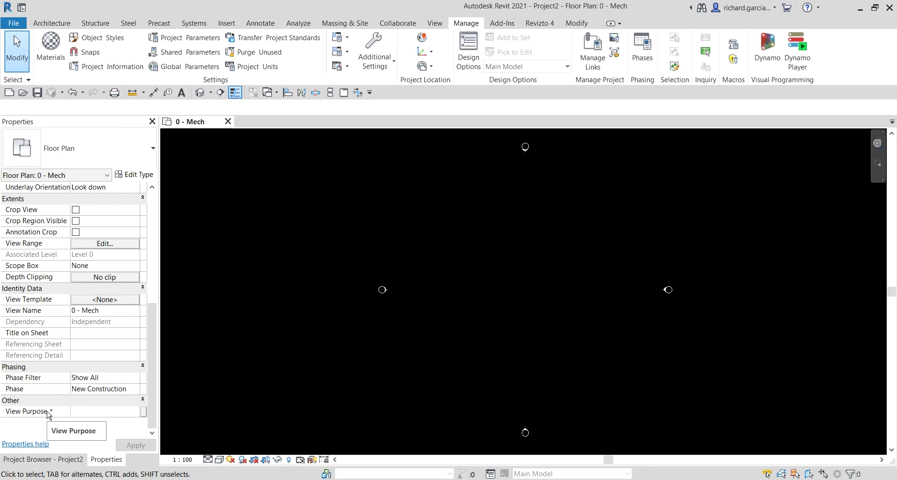
click(97, 411)
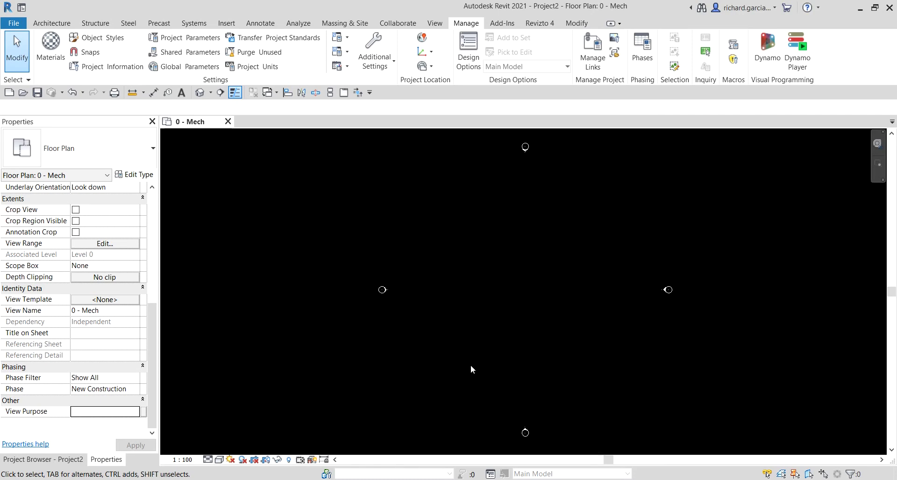
click(70, 462)
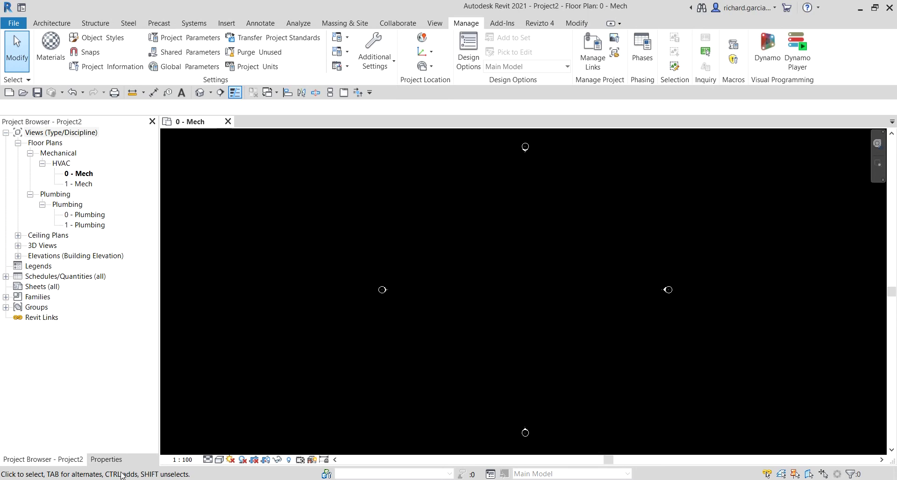
click(107, 460)
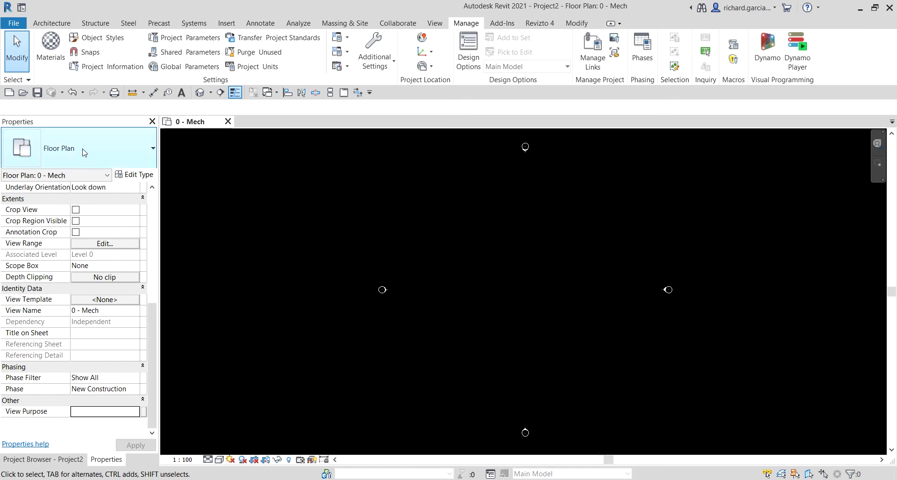
Step: Create a new project from the Mechanical Template
click(10, 93)
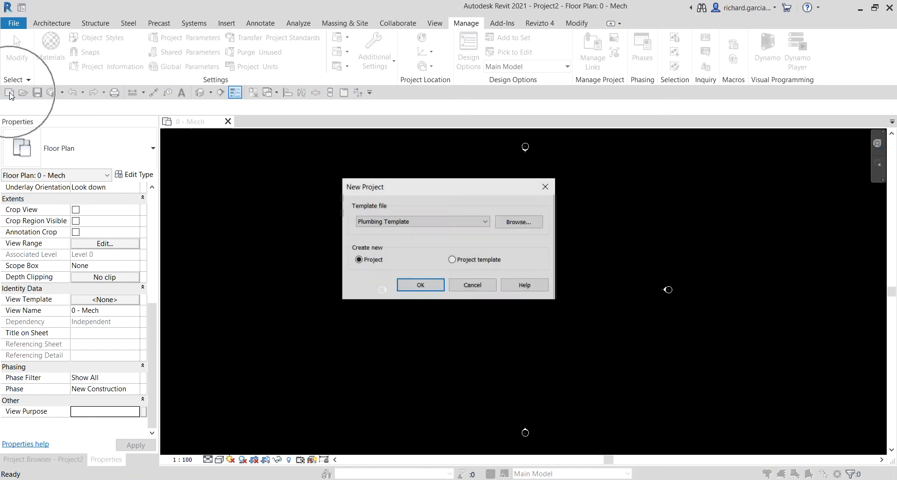
click(411, 222)
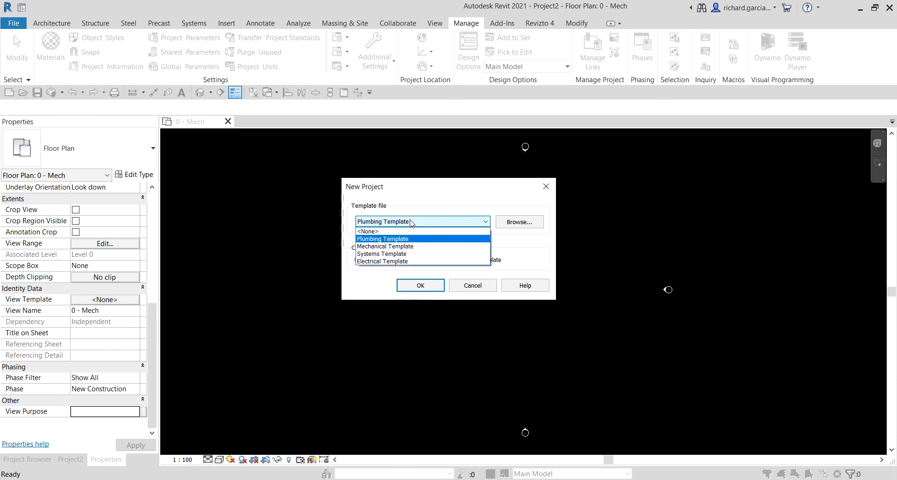
click(390, 246)
click(420, 284)
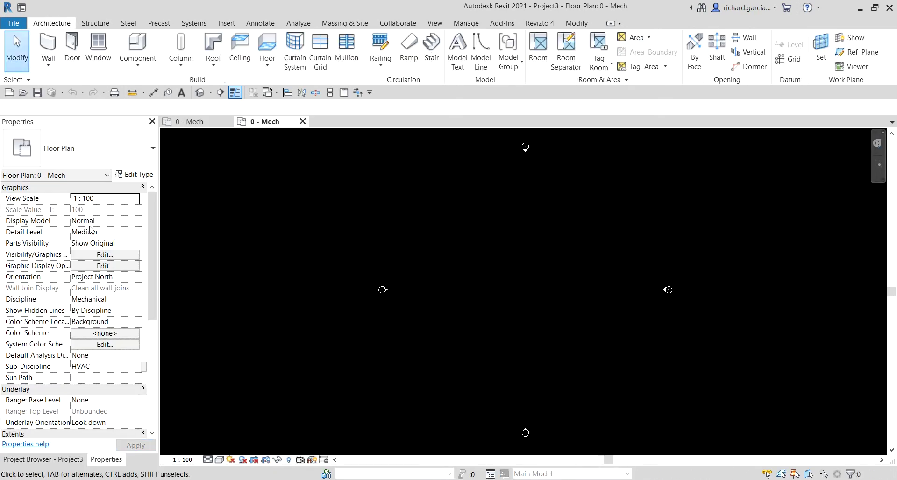
Step: Check the new project's 0 - Mech view properties and its Project Information without changing anything
scroll(61, 293, down, 6)
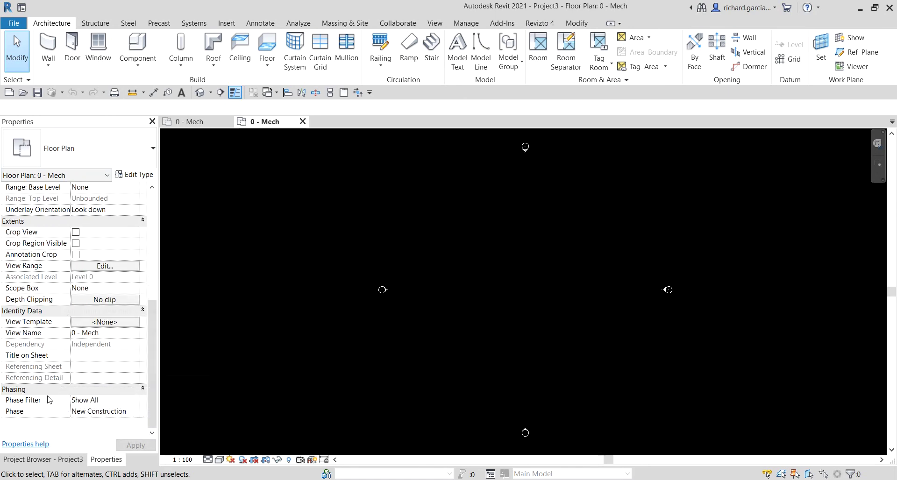
click(462, 27)
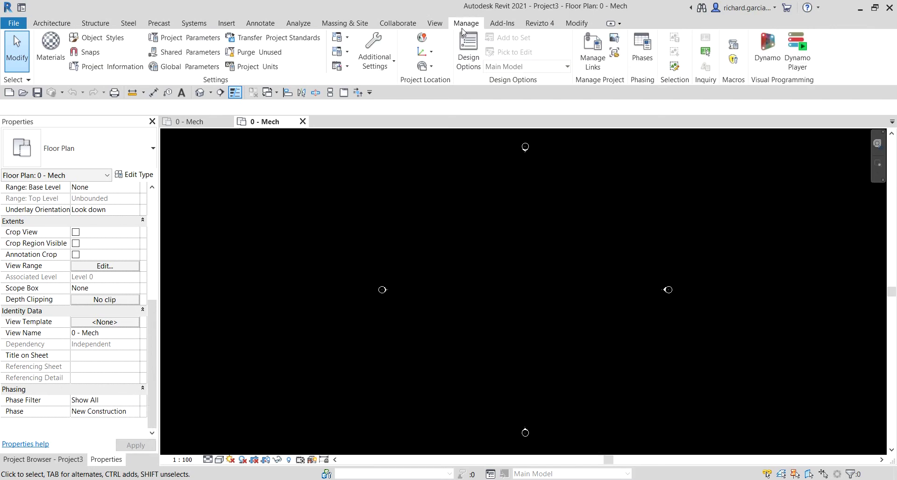
click(102, 66)
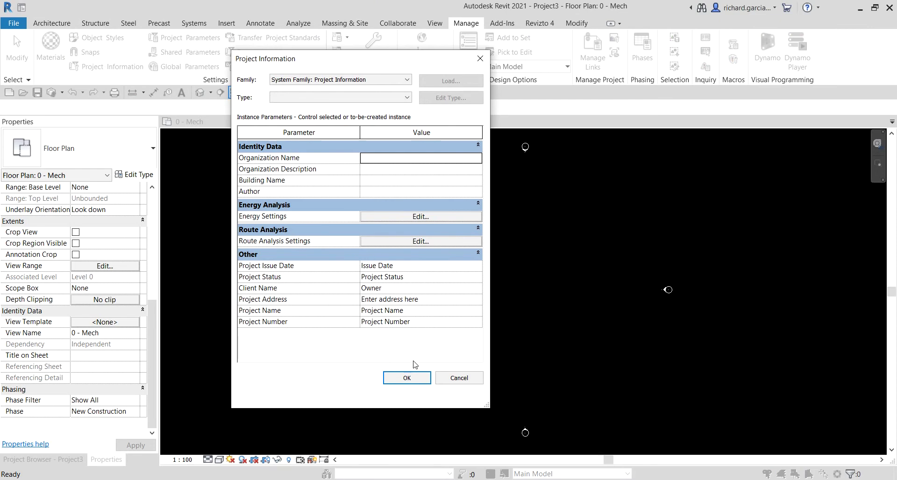
click(409, 379)
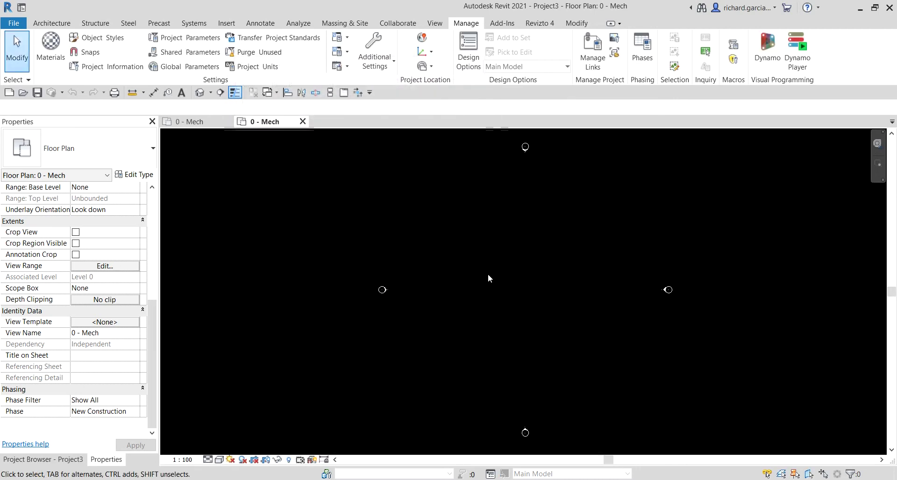
Step: Start transferring project standards into the new project, with Project2 as the source to copy from
click(465, 24)
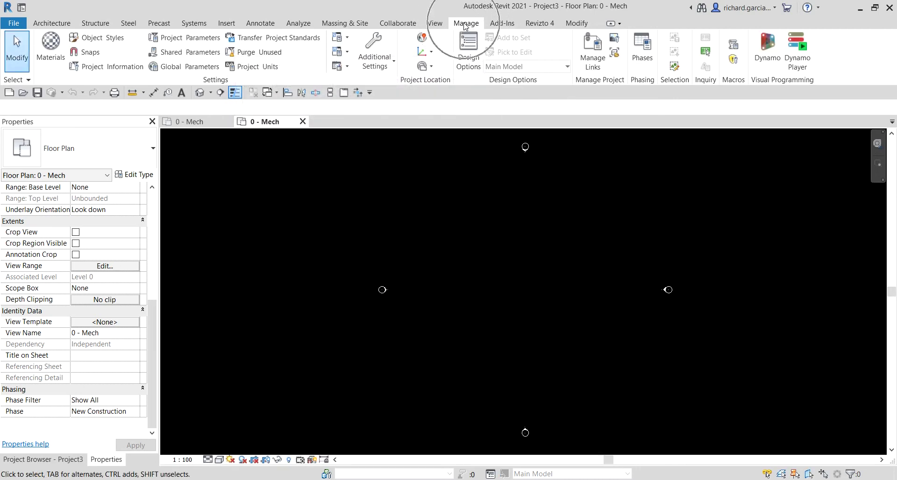
click(274, 38)
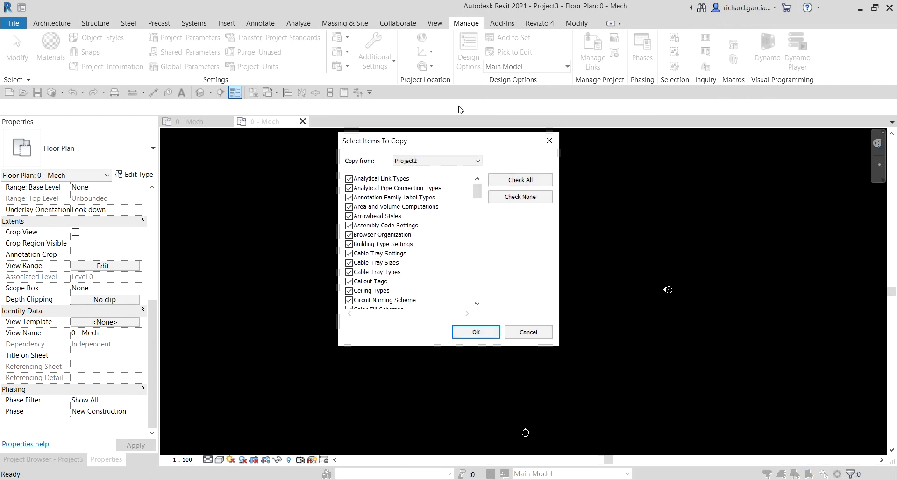
click(408, 161)
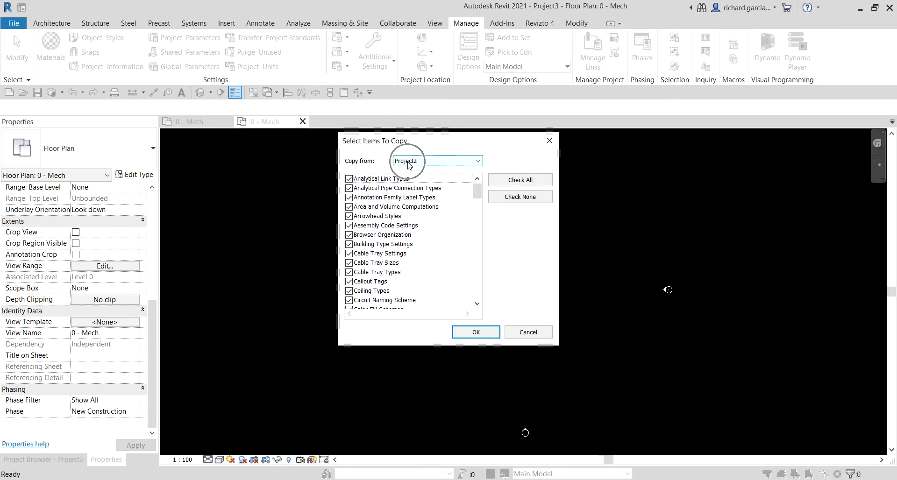
click(408, 161)
click(408, 163)
click(408, 163)
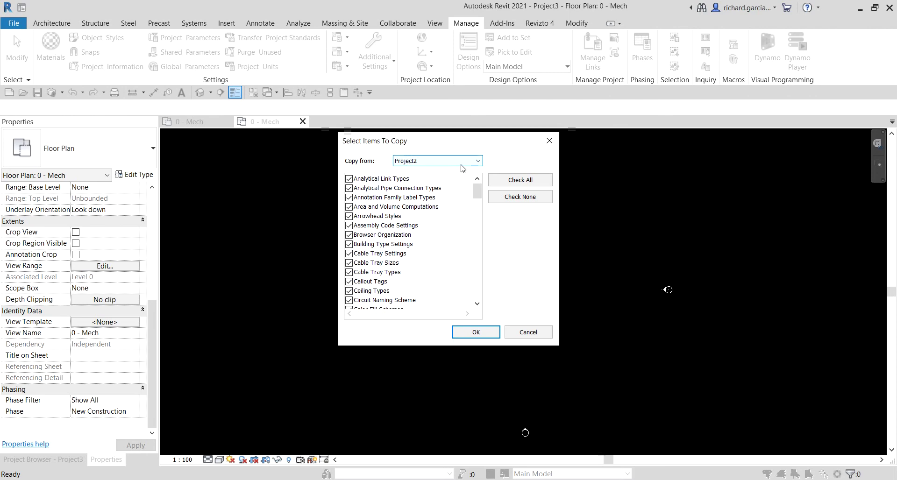
click(478, 161)
click(478, 161)
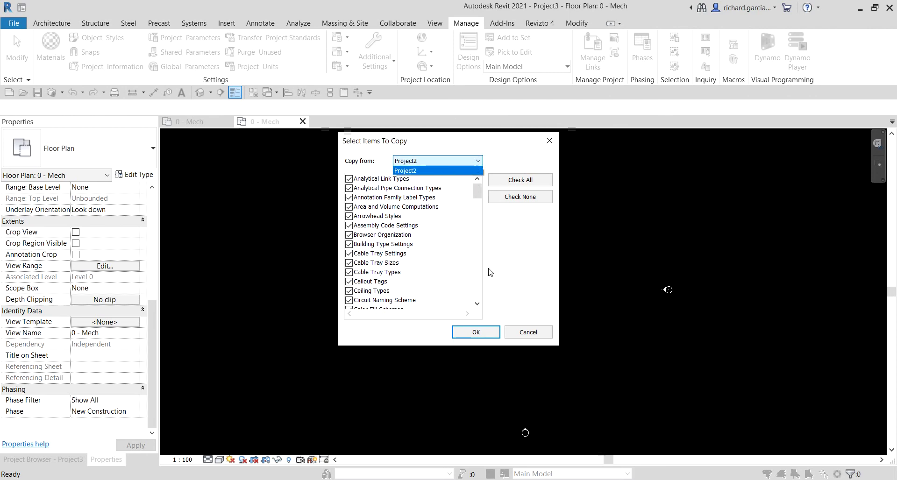
click(478, 161)
click(479, 160)
click(478, 161)
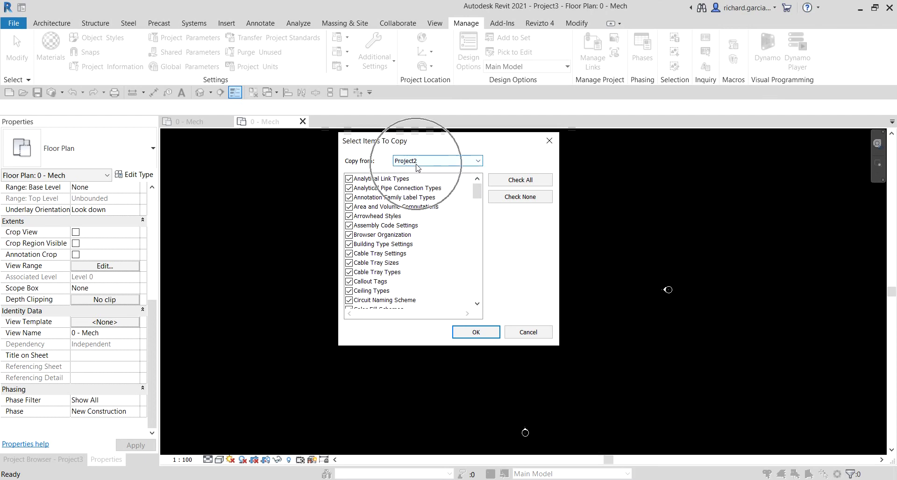
Step: Transfer only the Project Info and Project Parameters items, clearing all other items and overwriting the duplicate types
scroll(379, 203, down, 3)
scroll(379, 202, down, 2)
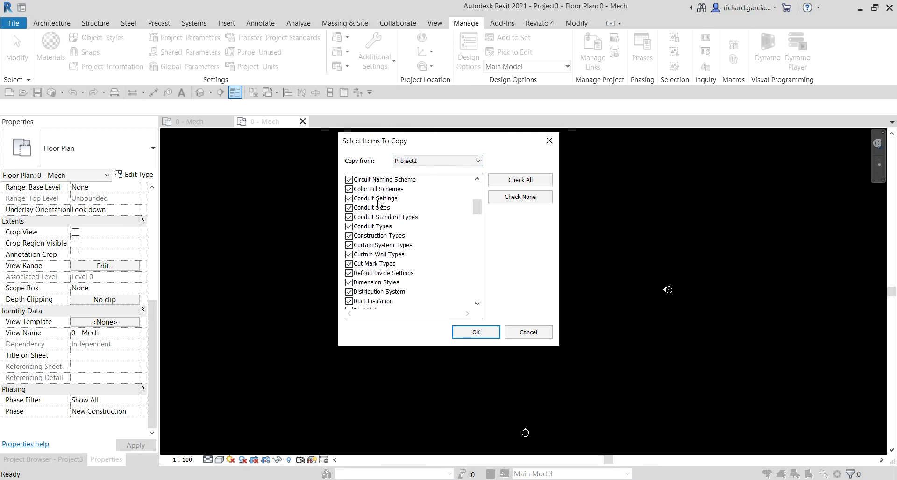
scroll(378, 202, down, 4)
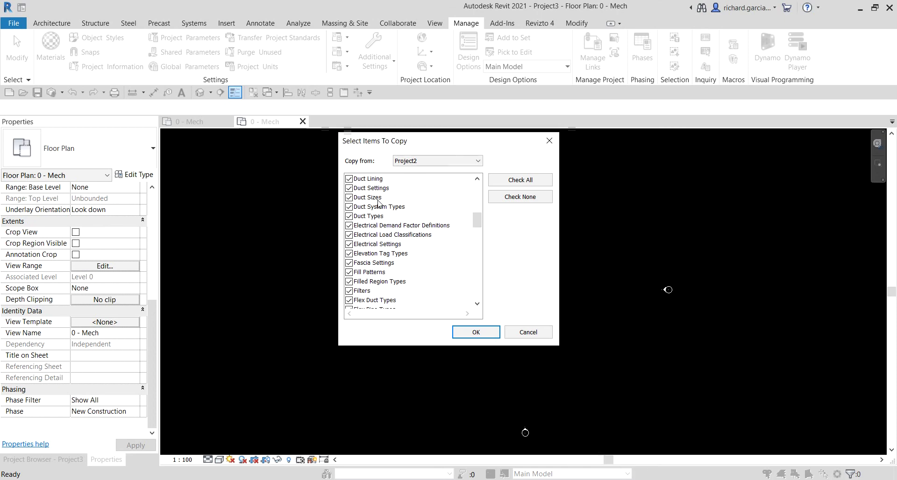
scroll(378, 202, down, 5)
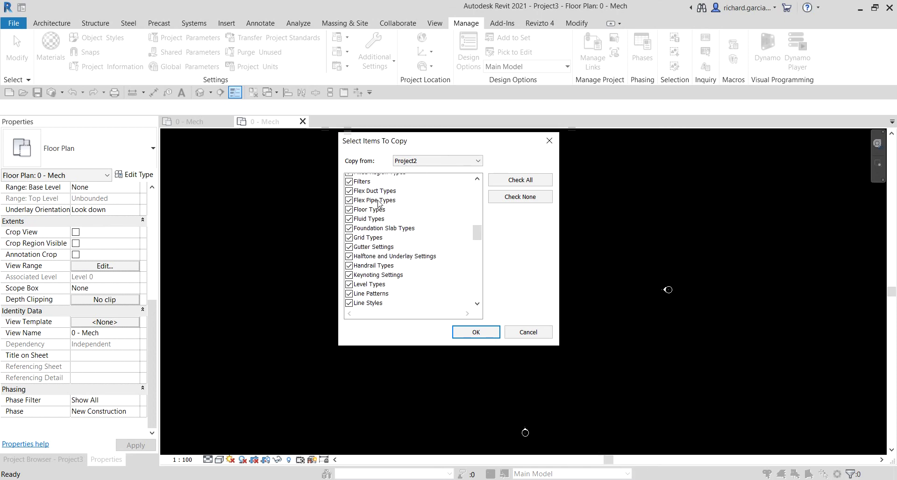
scroll(379, 203, down, 8)
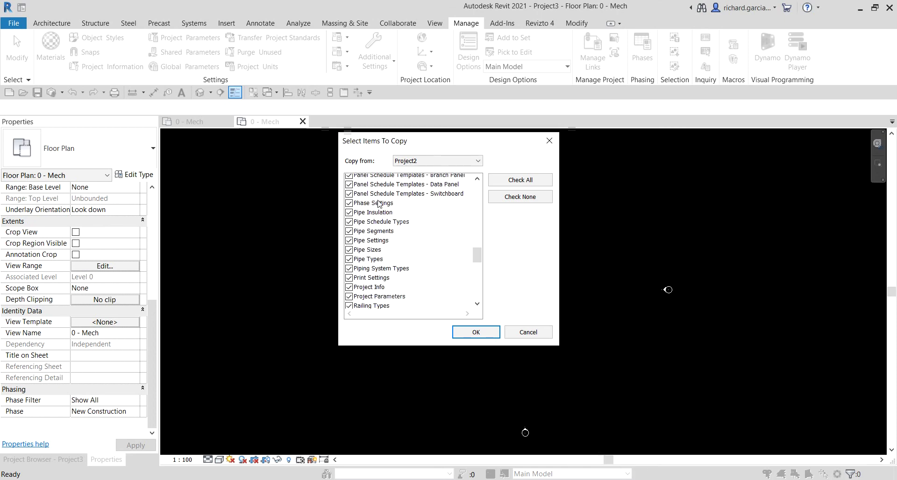
scroll(379, 203, down, 4)
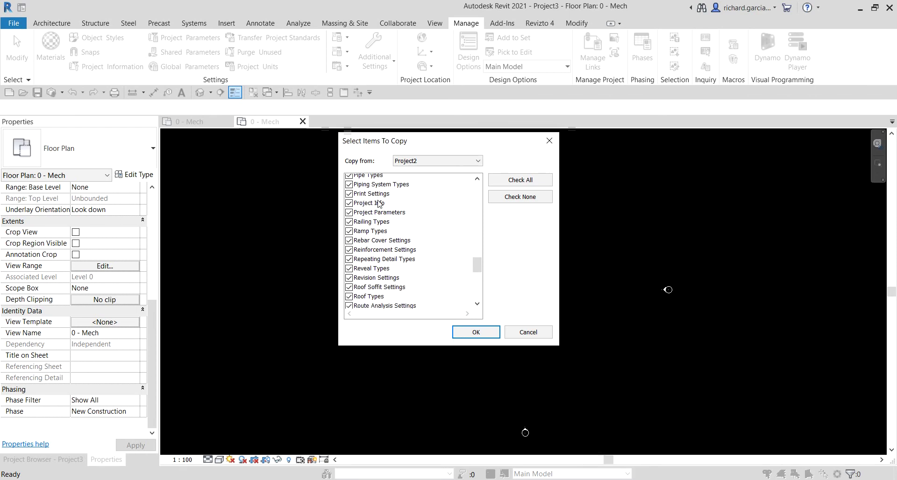
click(521, 198)
scroll(386, 280, up, 3)
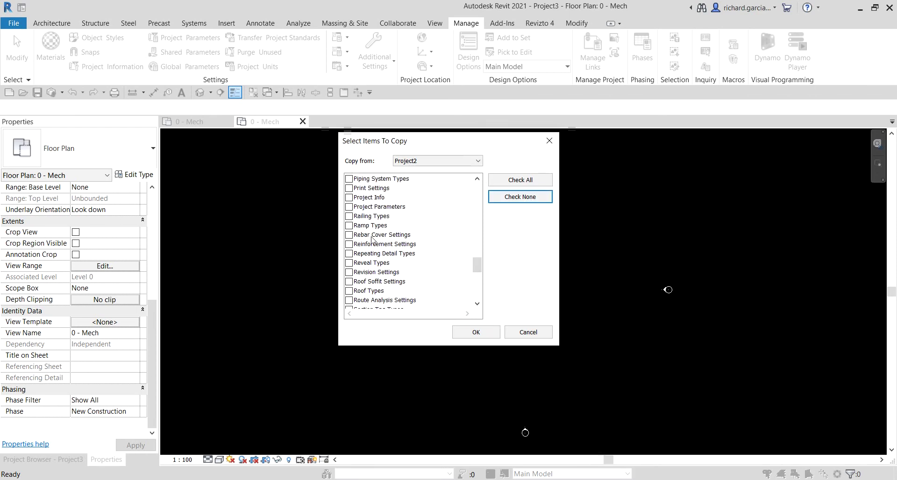
click(349, 197)
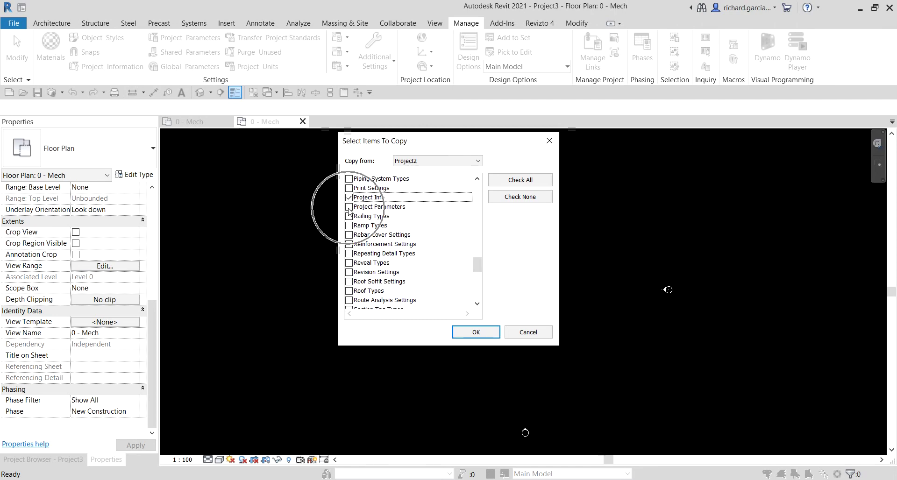
click(349, 208)
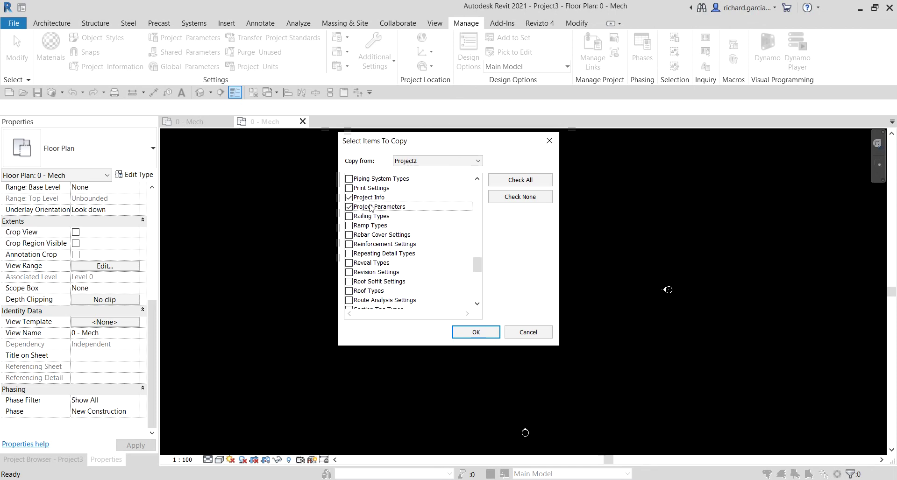
click(474, 335)
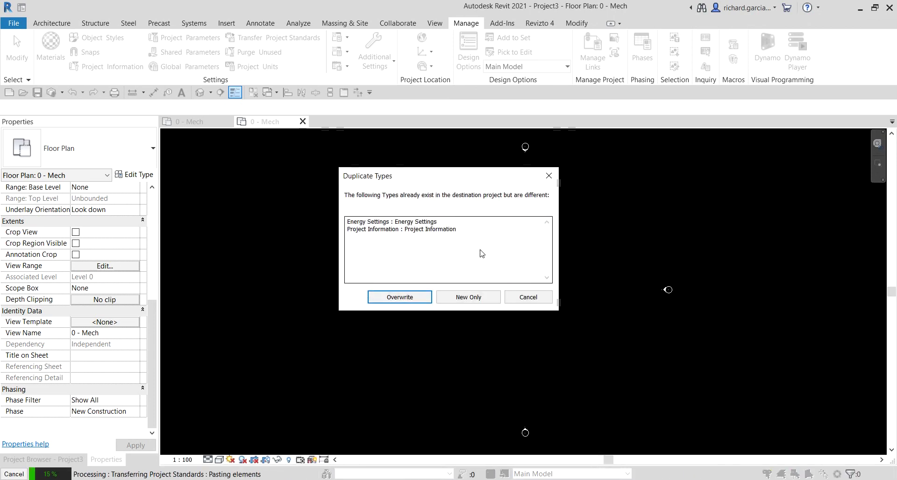
click(413, 301)
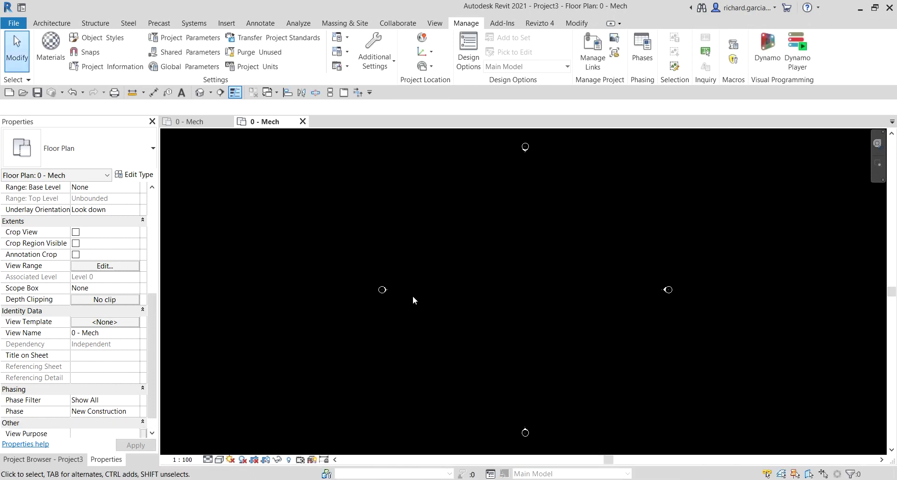
Step: Check the View Purpose parameter in the 0 - Mech view's properties and review the transferred Project Information
scroll(197, 291, down, 2)
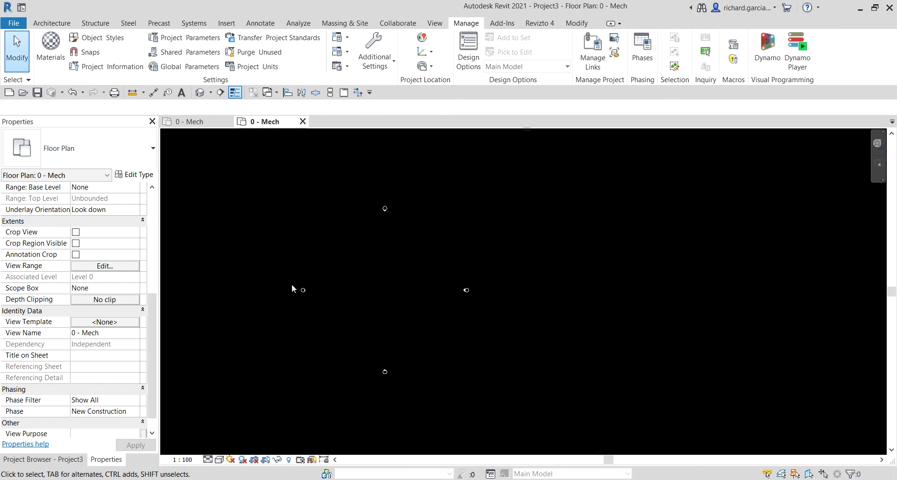
scroll(440, 261, up, 1)
scroll(45, 415, down, 1)
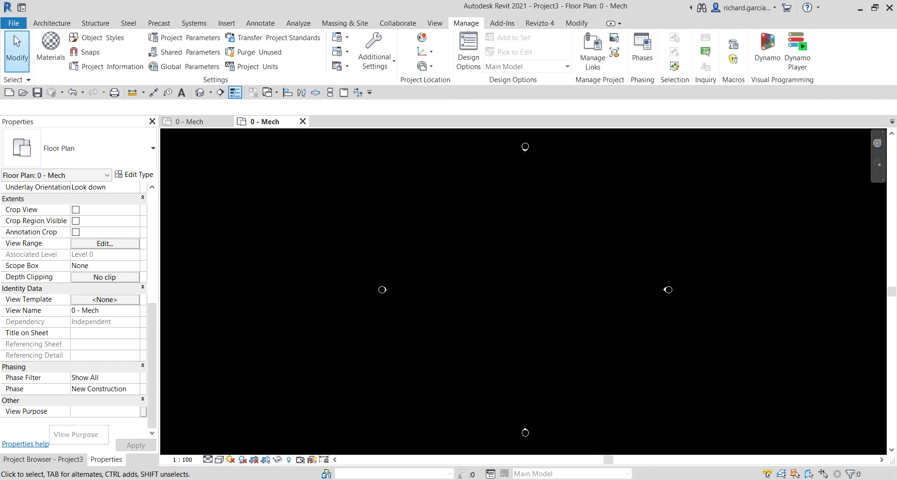
click(100, 66)
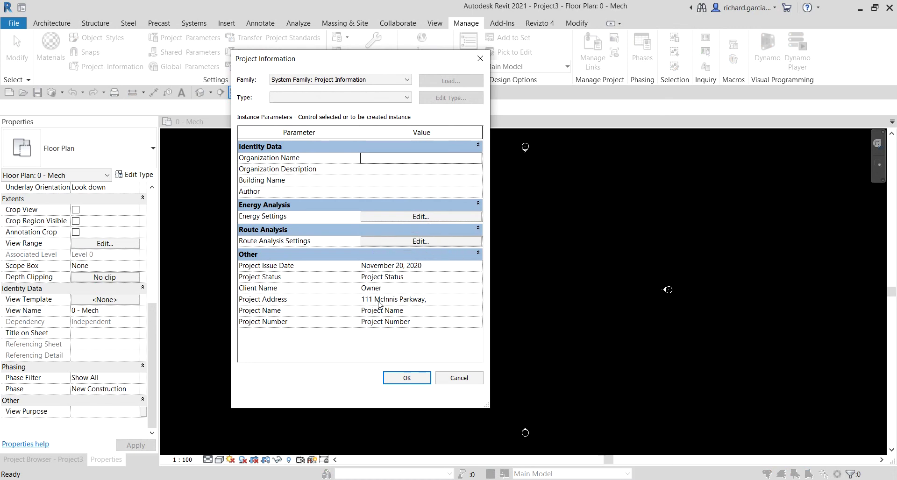
click(414, 379)
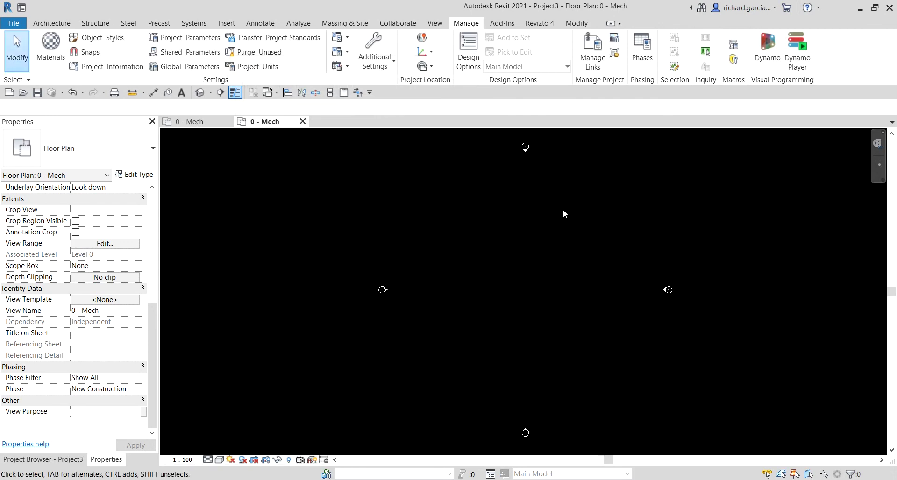